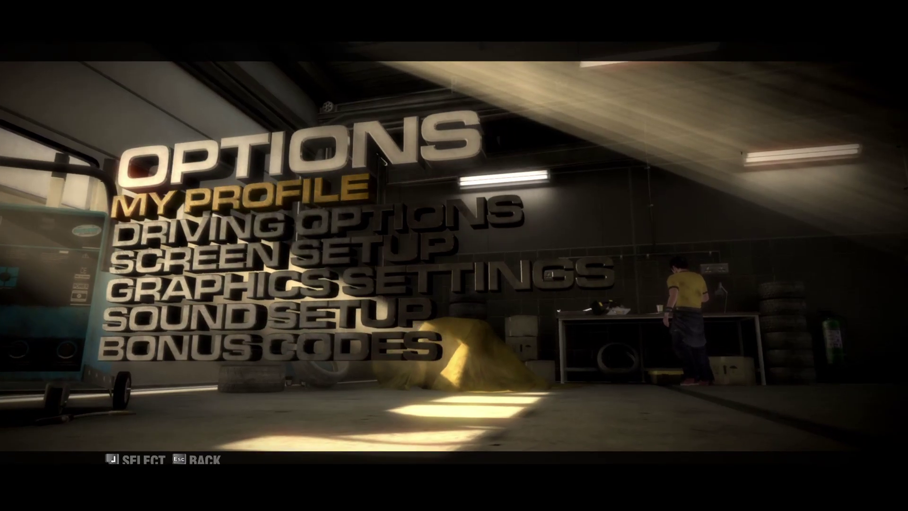
Move the Options menu highlight down to Graphics Settings
key("Down")
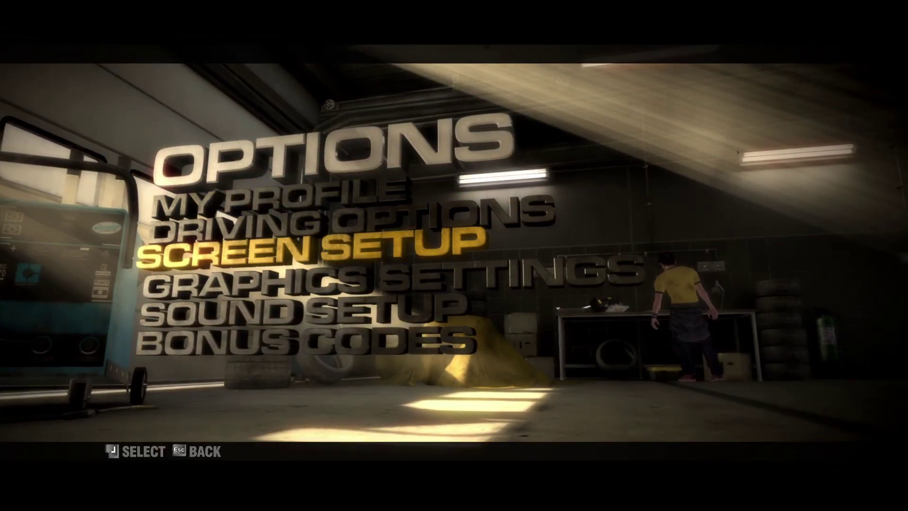
key("Down")
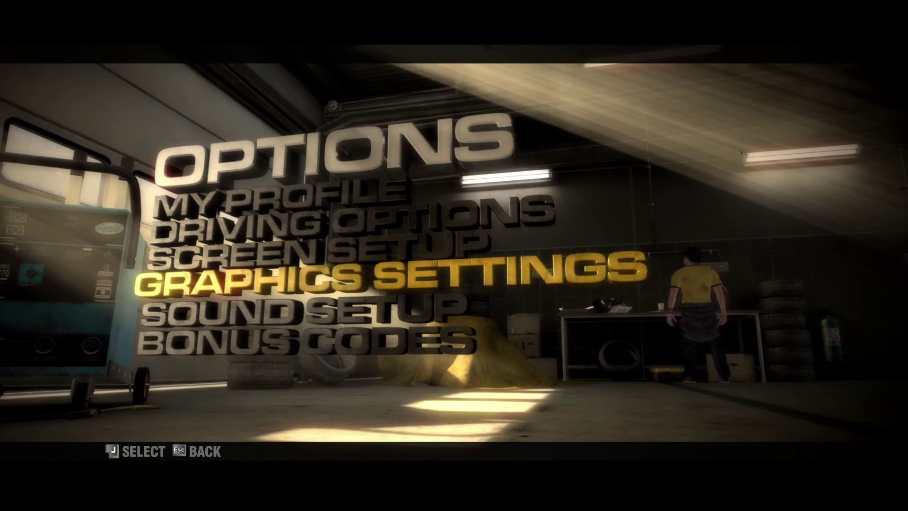
Cycle the resolutions up to the 1920 X 1440 maximum, settle on 1920 X 1200, and exit the game
key("Return")
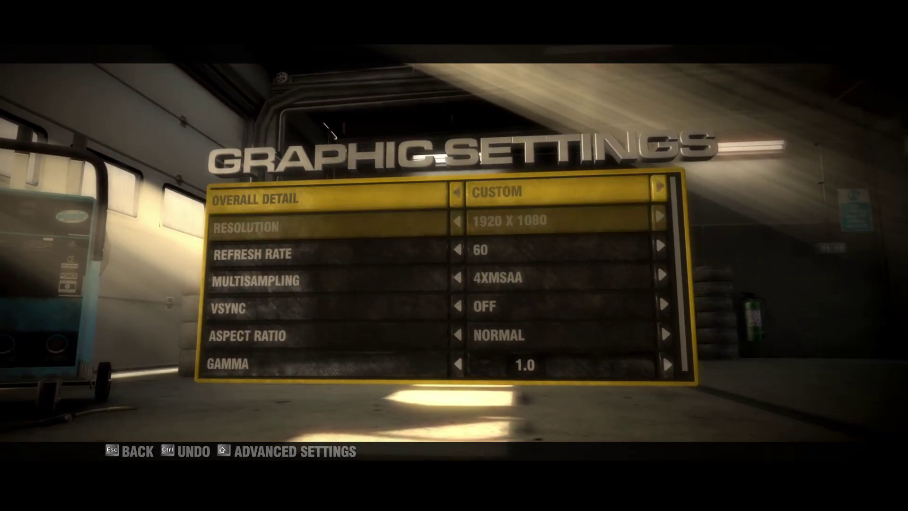
key("Down")
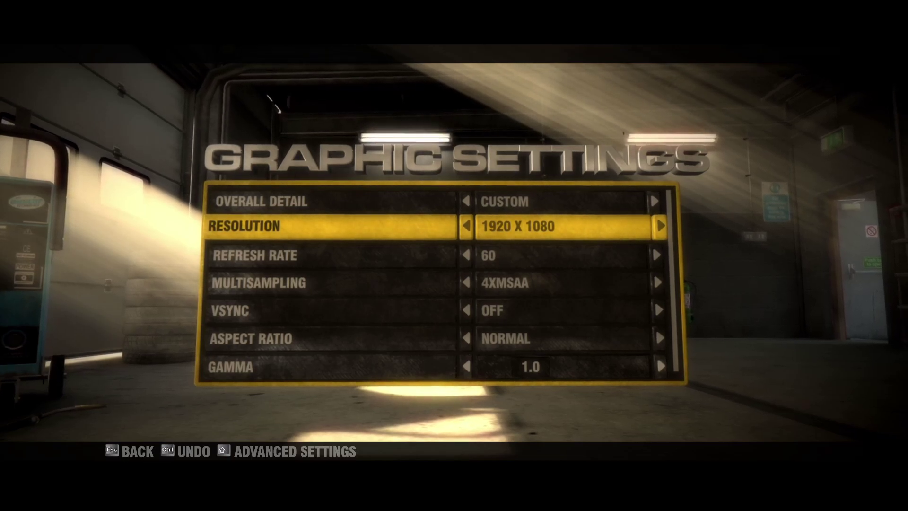
key("Left")
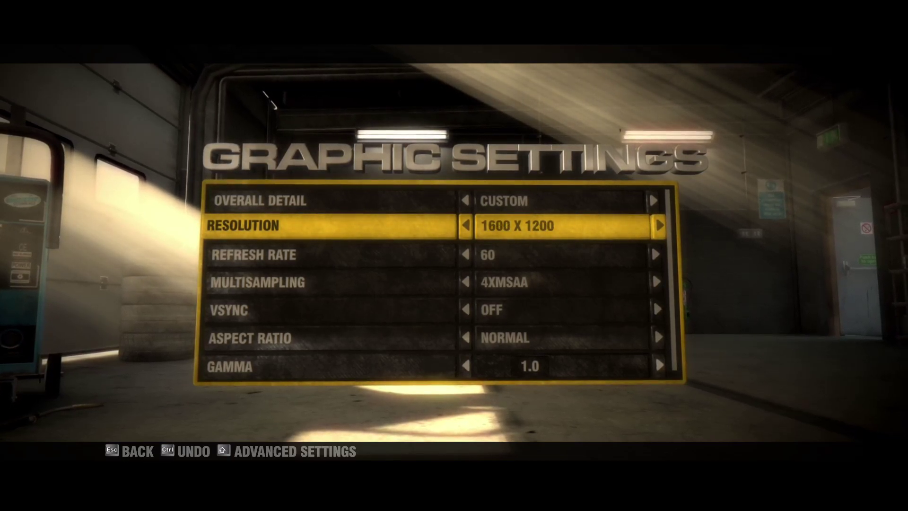
key("Left")
key("Left")
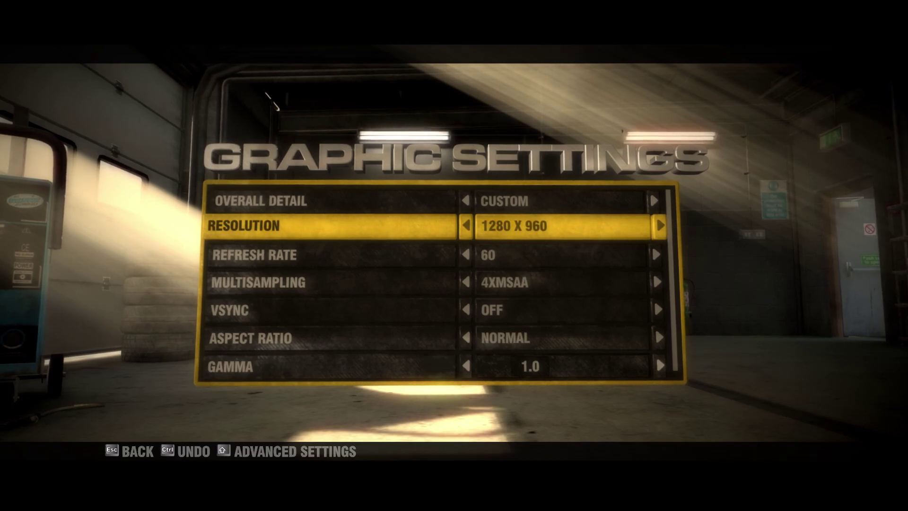
key("Left")
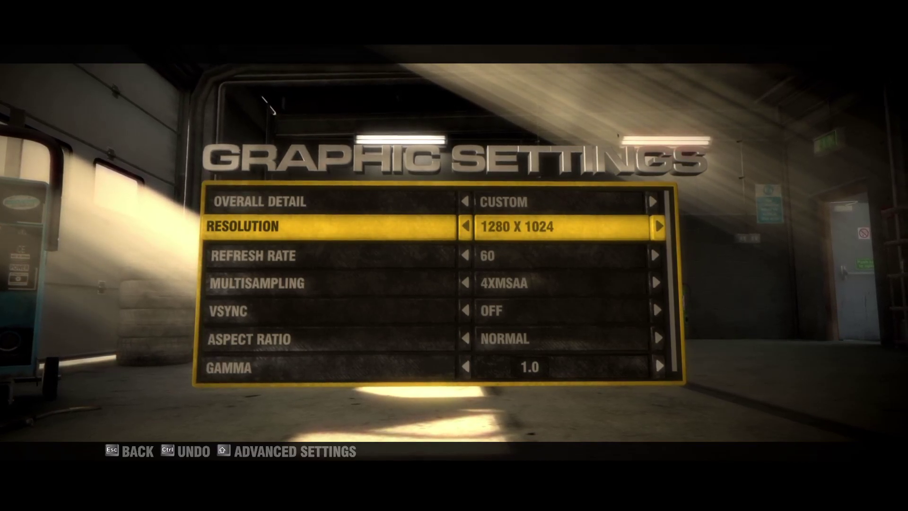
key("Right")
key("Right")
key("Right")
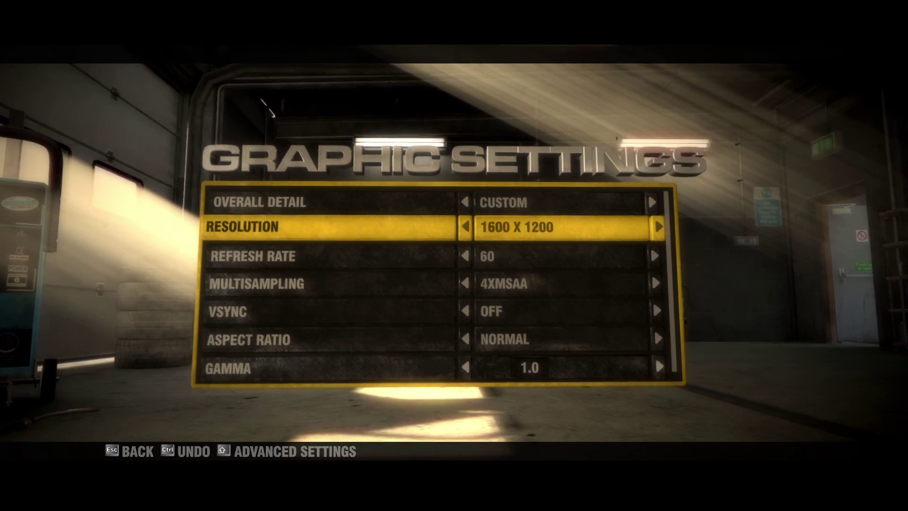
key("Right")
key("Right")
key("Right")
key("Right")
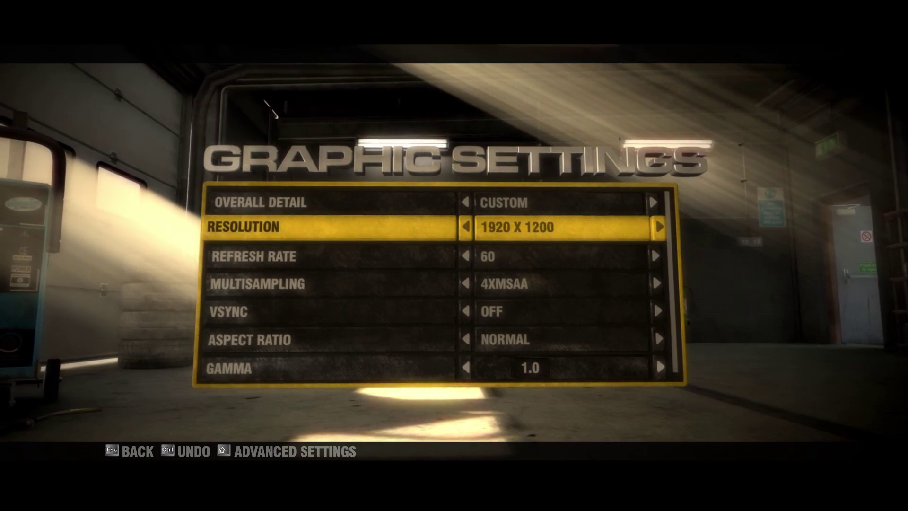
key("Left")
key("Right")
key("Right")
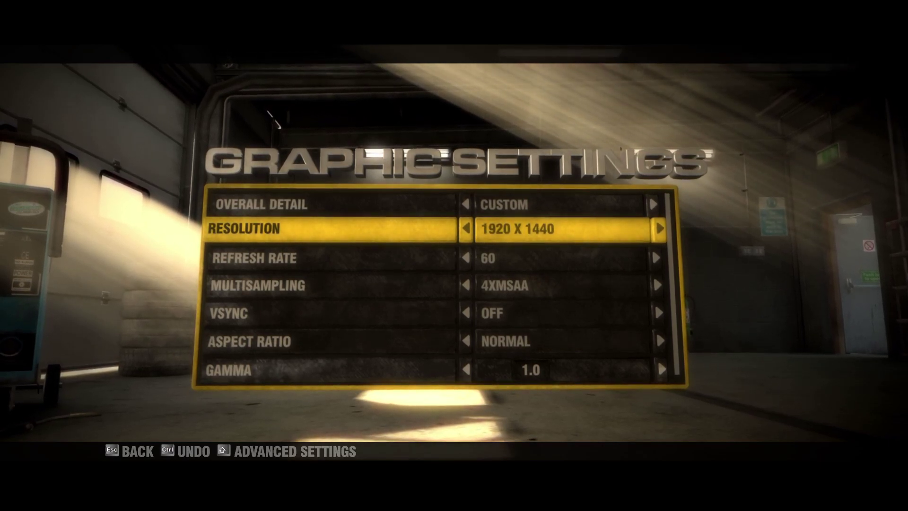
key("Left")
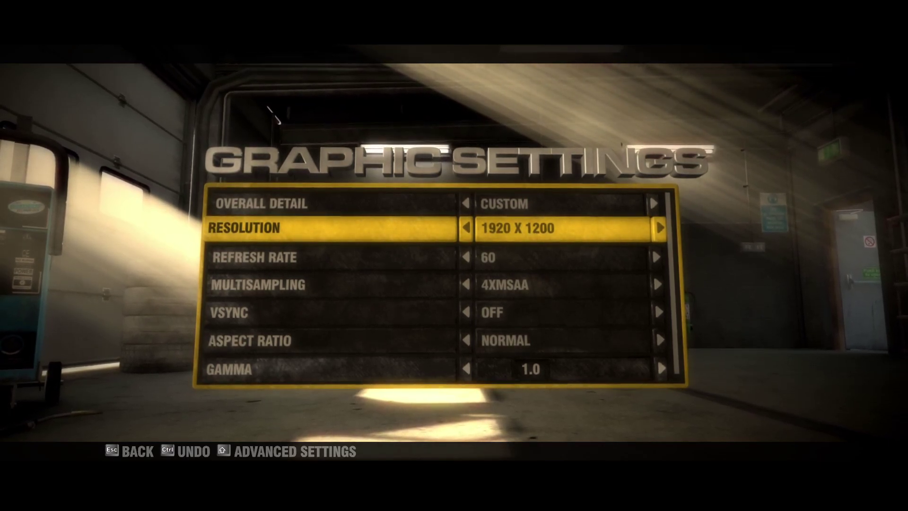
key("Return")
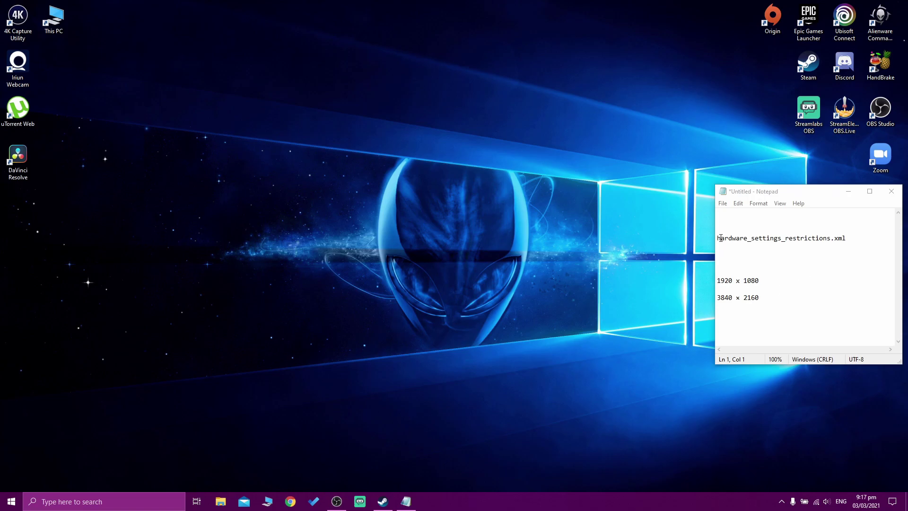
Select the hardware_settings_restrictions.xml file name in the Notepad notes, then clear the selection
left_click(720, 238)
left_click_drag(720, 237, 848, 238)
left_click(798, 238)
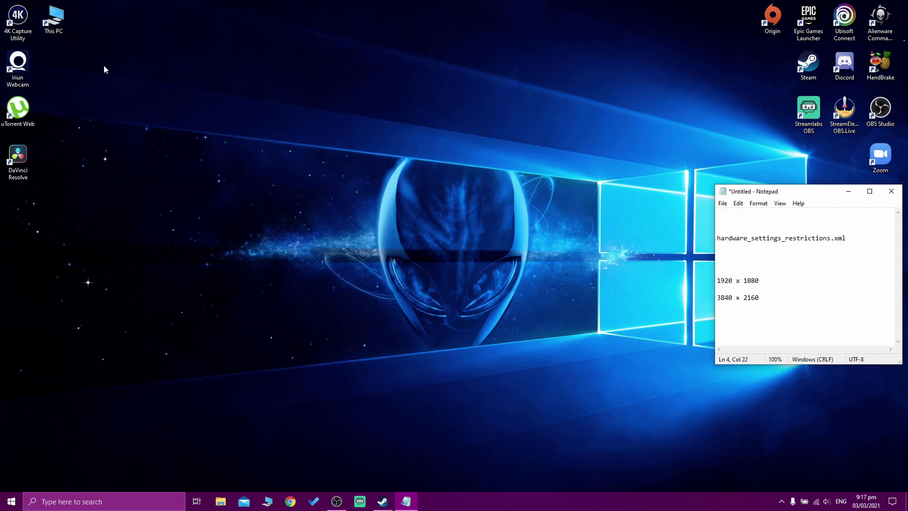
Browse This PC > My Drive (D:) > Games > SteamLibrary > steamapps > common > Grid
double_click(53, 19)
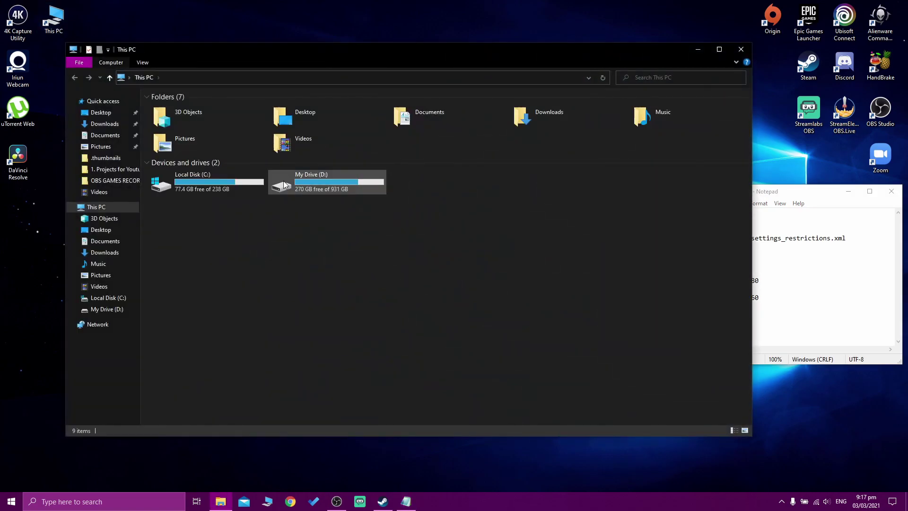
left_click(306, 184)
double_click(306, 184)
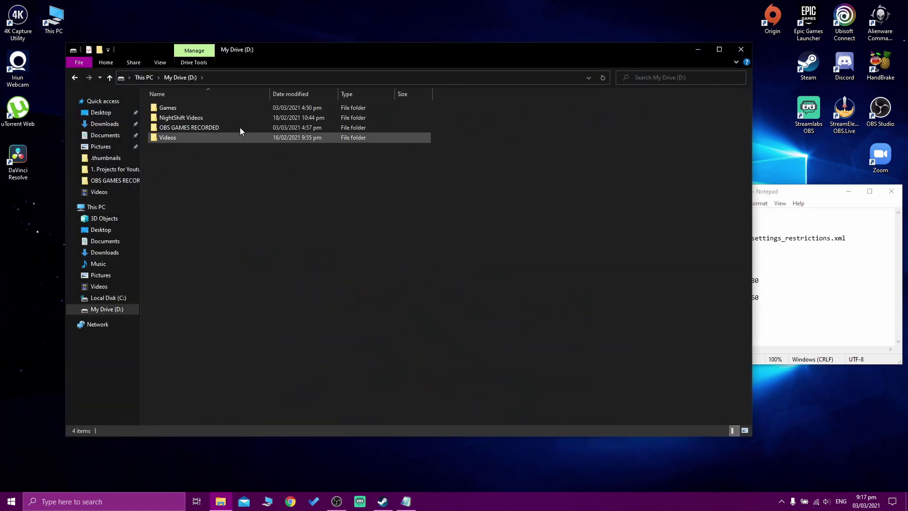
double_click(193, 110)
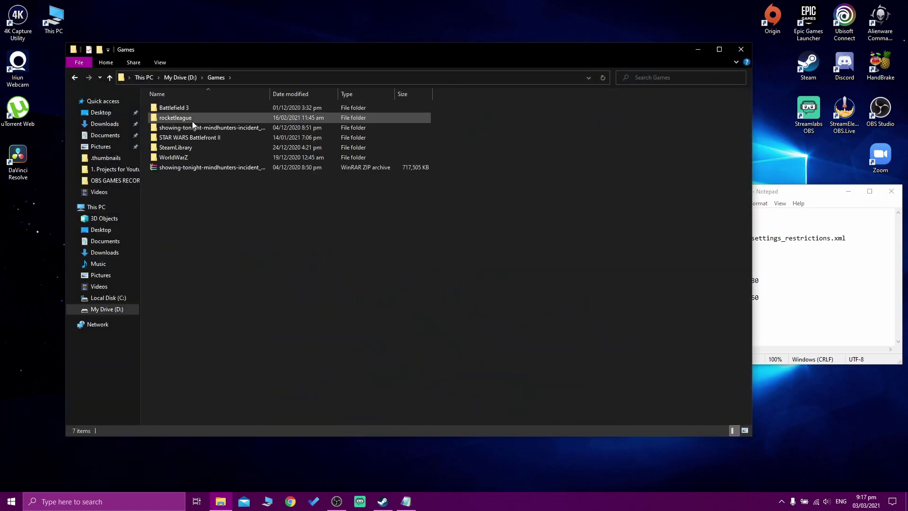
left_click(186, 151)
double_click(185, 150)
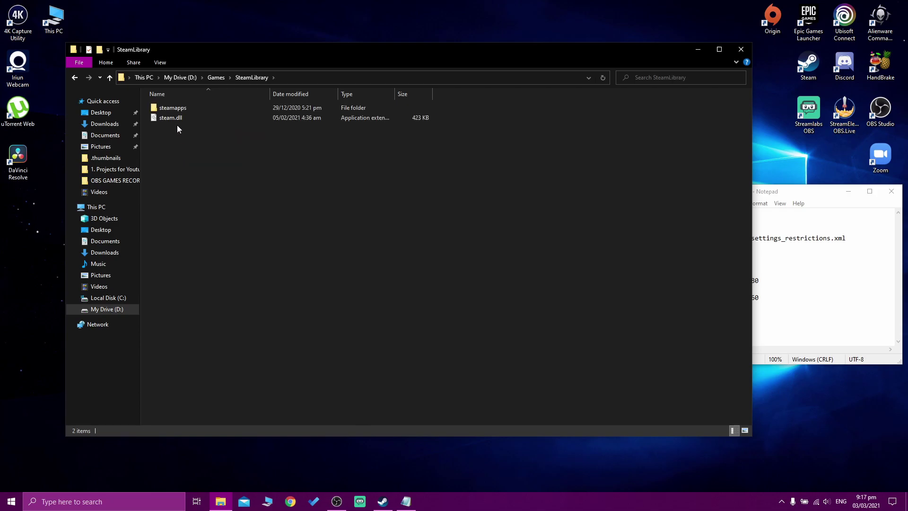
double_click(174, 108)
double_click(174, 108)
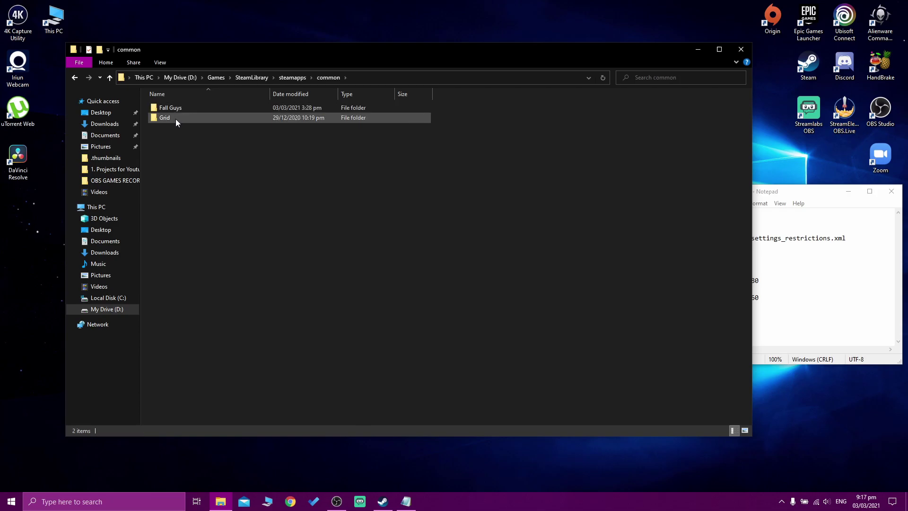
double_click(176, 116)
scroll(334, 249, "down", 6)
scroll(242, 326, "down", 1)
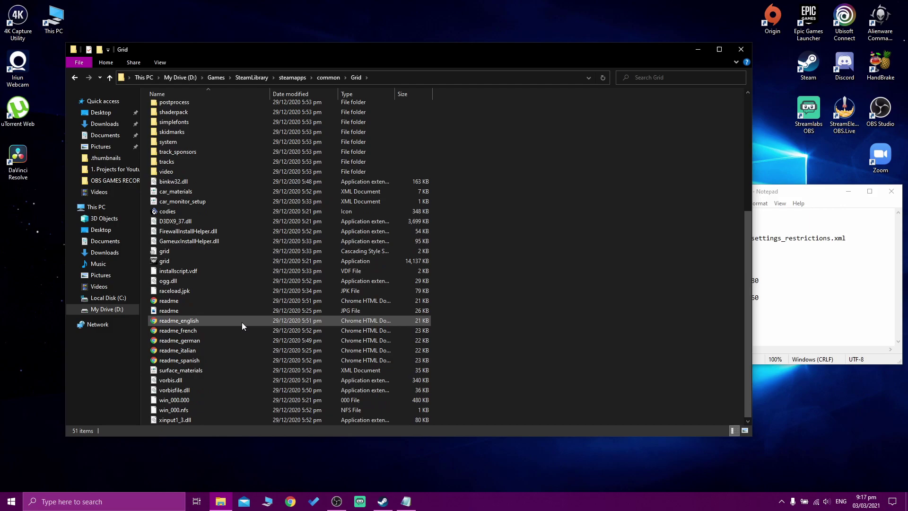
Copy the hardware_settings_restrictions file name from the Notepad notes
left_click(812, 193)
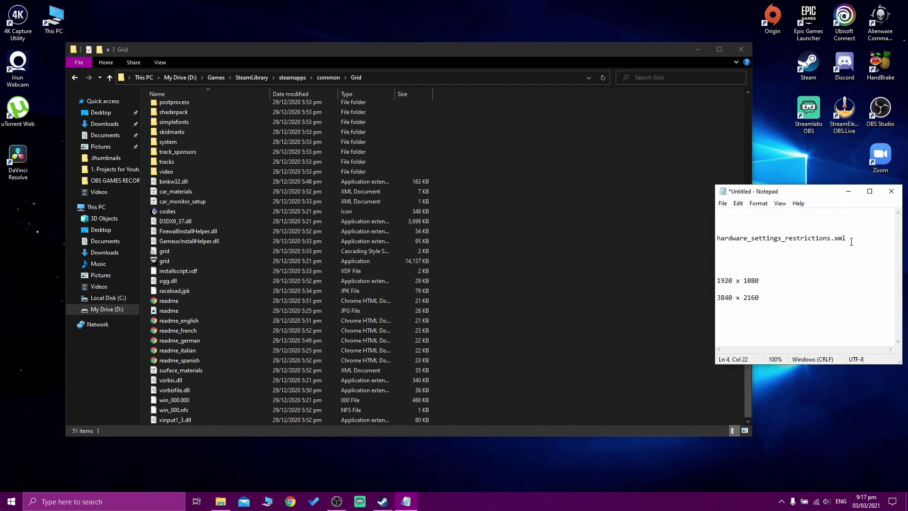
left_click_drag(846, 238, 729, 237)
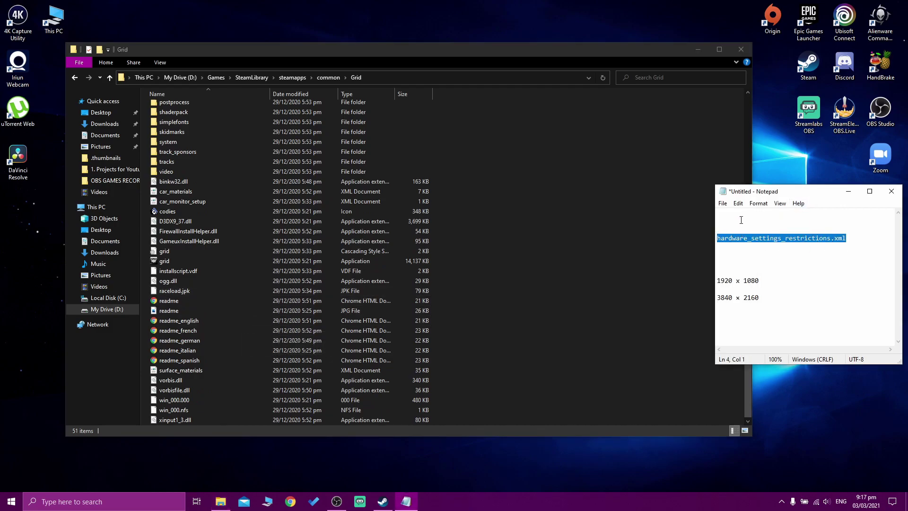
right_click(746, 238)
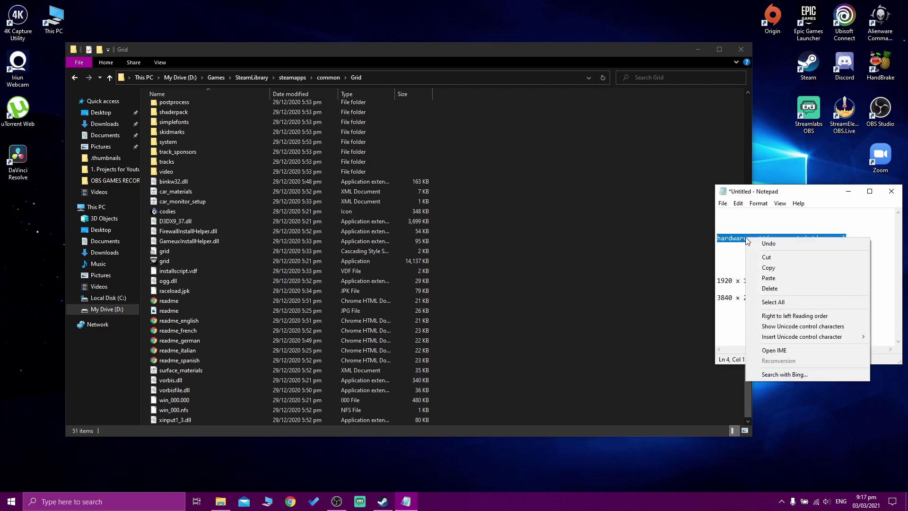
left_click(771, 267)
Search the Grid folder for 'hardware setting' using the search history suggestion
left_click(695, 151)
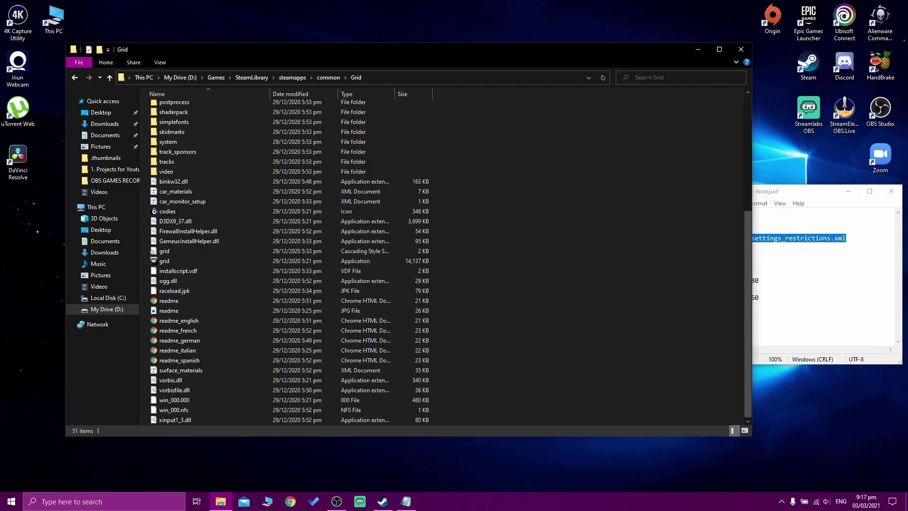
left_click_drag(636, 57, 577, 49)
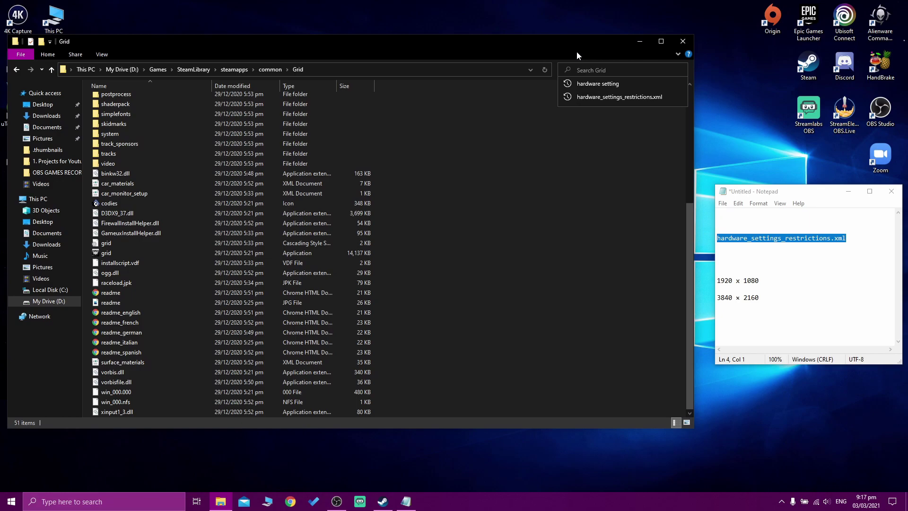
type("har")
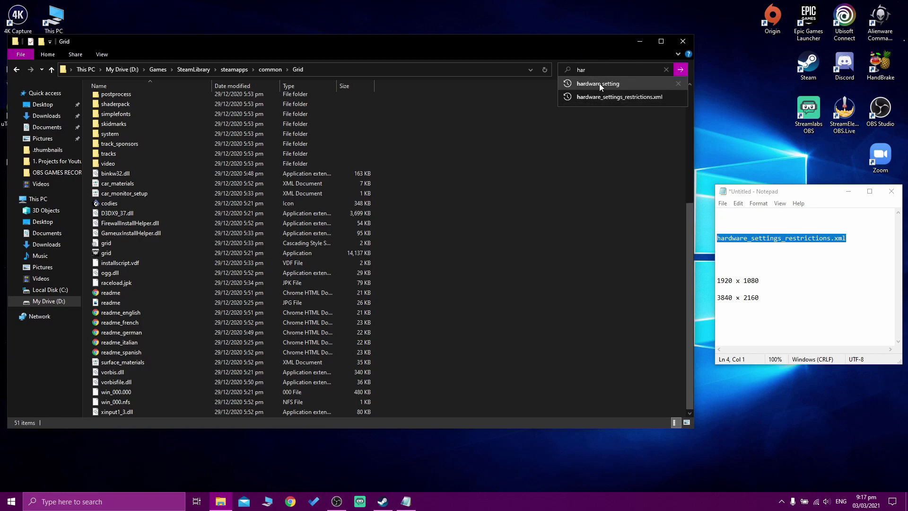
left_click(599, 84)
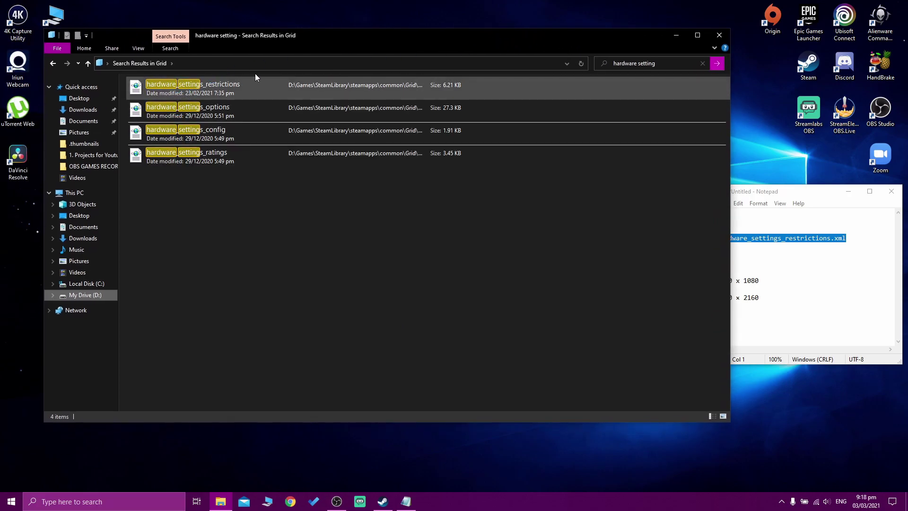
Open hardware_settings_restrictions.xml with Notepad and maximize its window
right_click(177, 95)
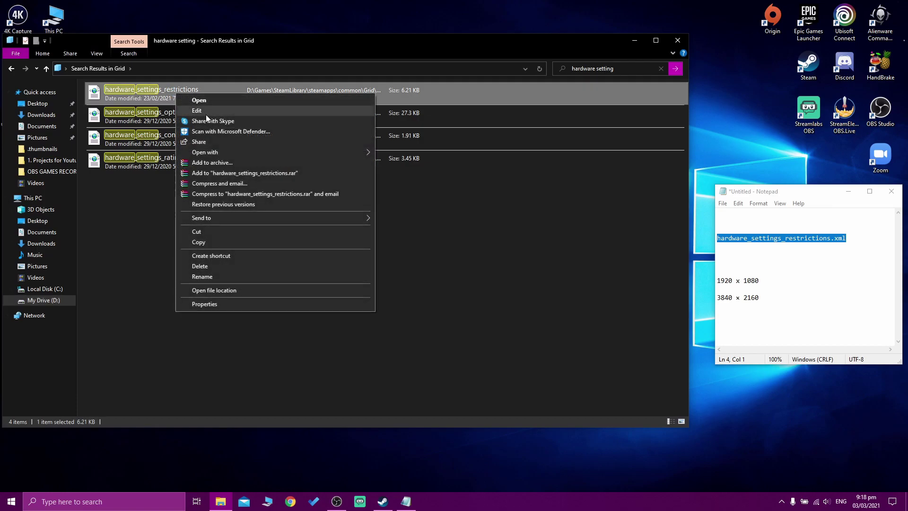
mouse_move(314, 153)
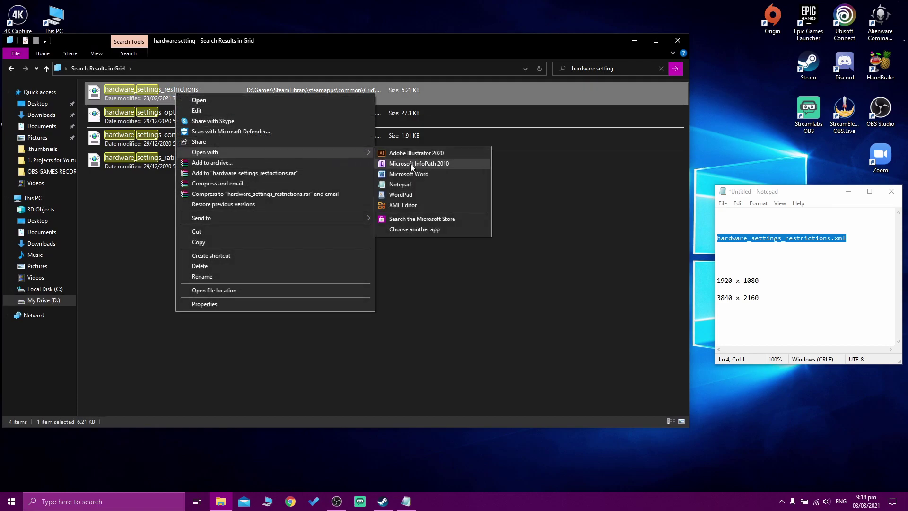
left_click(400, 184)
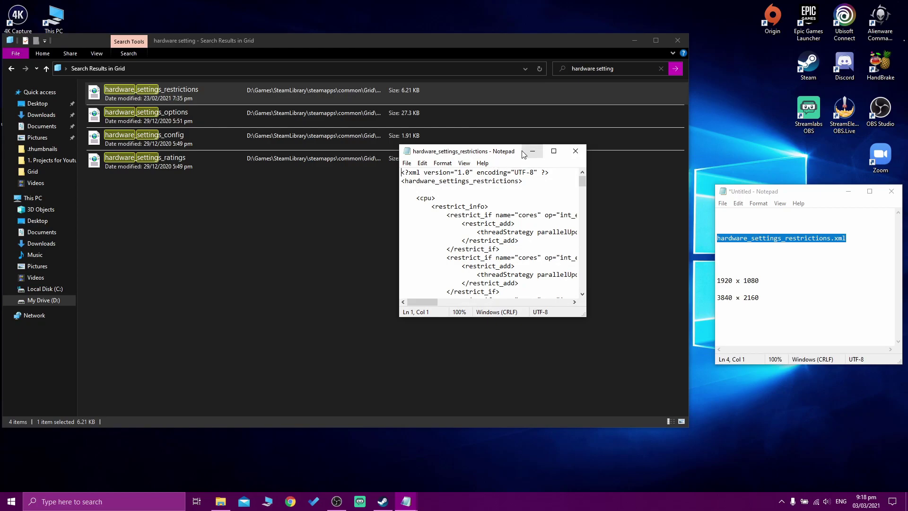
left_click_drag(523, 155, 498, 155)
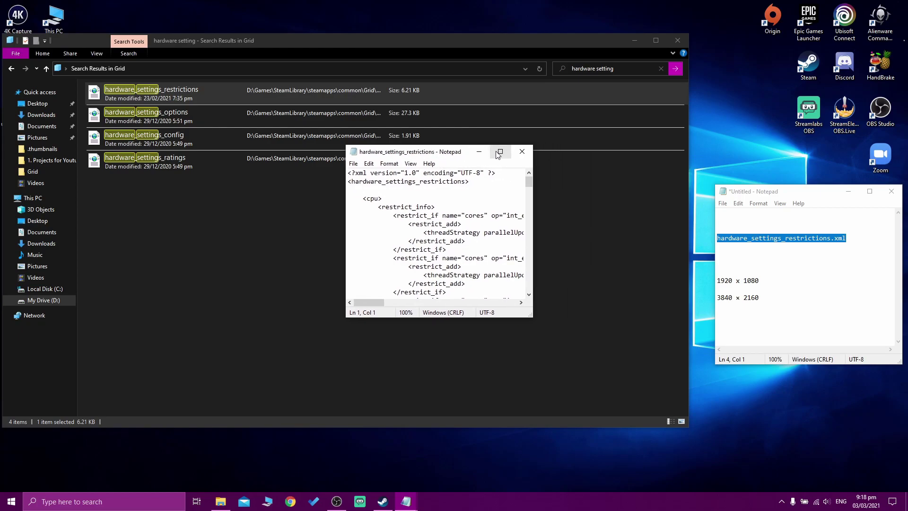
left_click(500, 152)
scroll(596, 247, "down", 20)
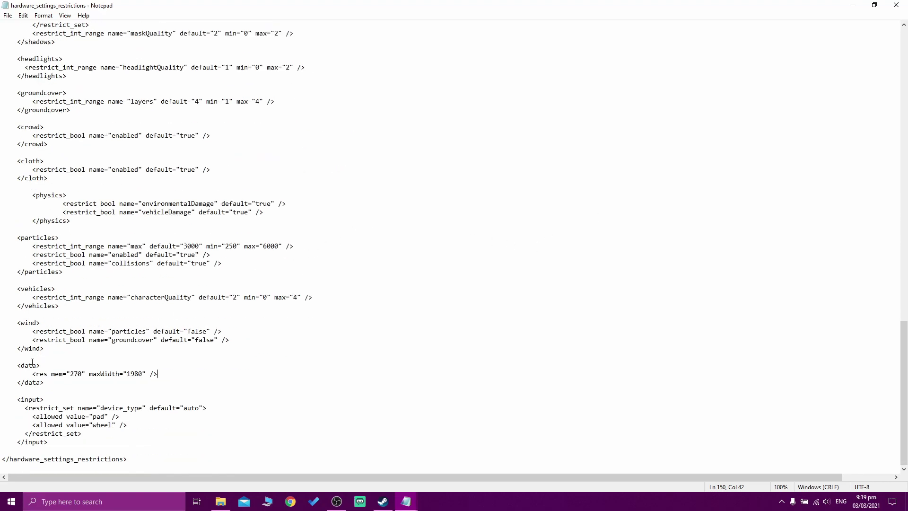
Edit the res line under <data>, selecting the maxWidth value
left_click_drag(22, 366, 39, 367)
left_click(55, 374)
type("12")
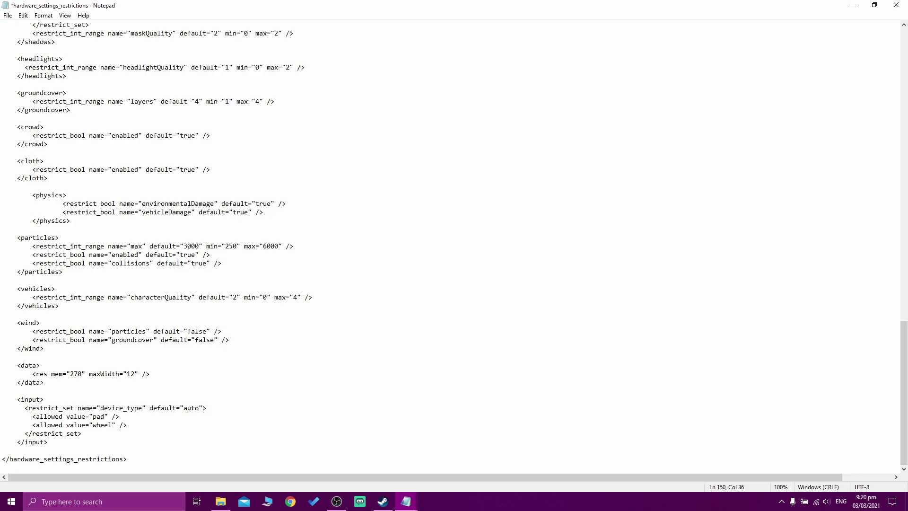
double_click(129, 374)
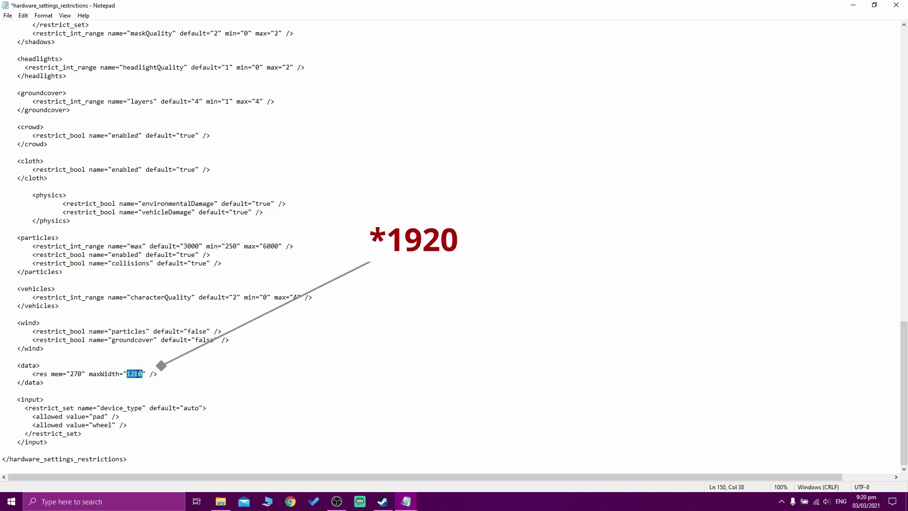
type("18")
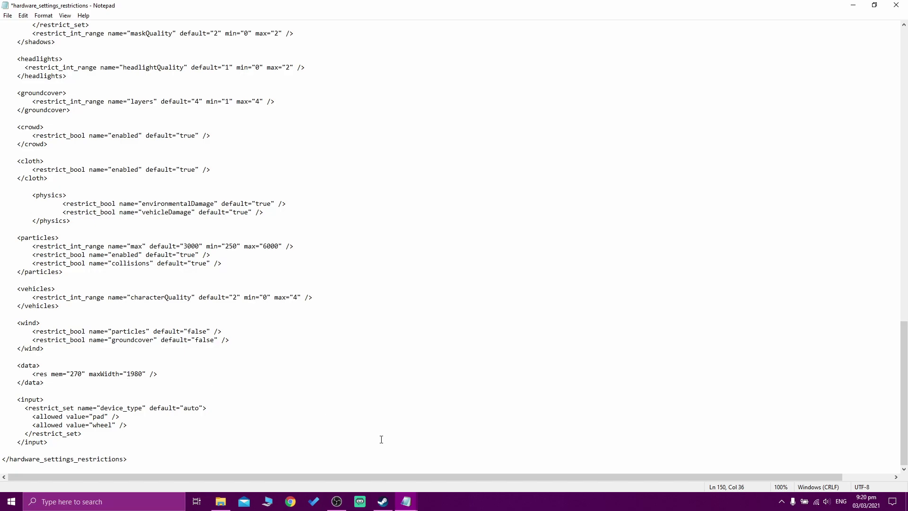
Locate 3840 in the Untitled notes and select the 1920 maxWidth value in the file
mouse_move(406, 502)
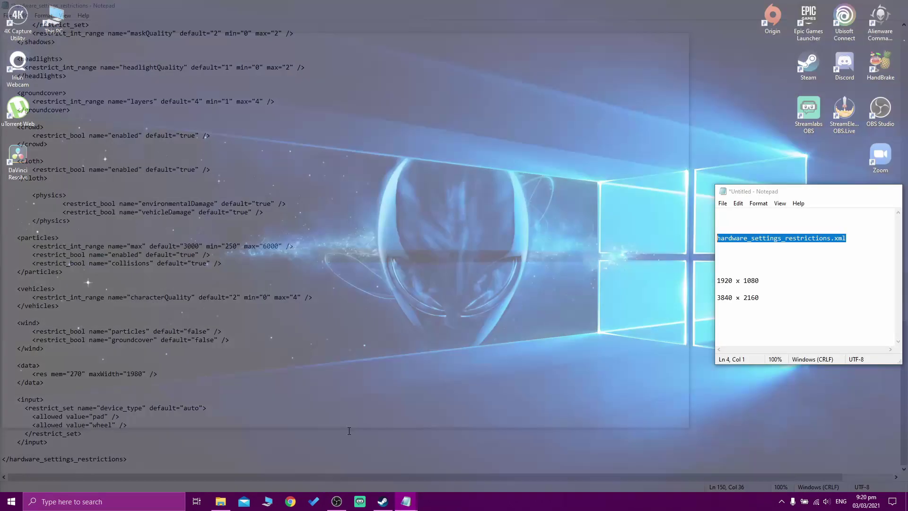
left_click(349, 431)
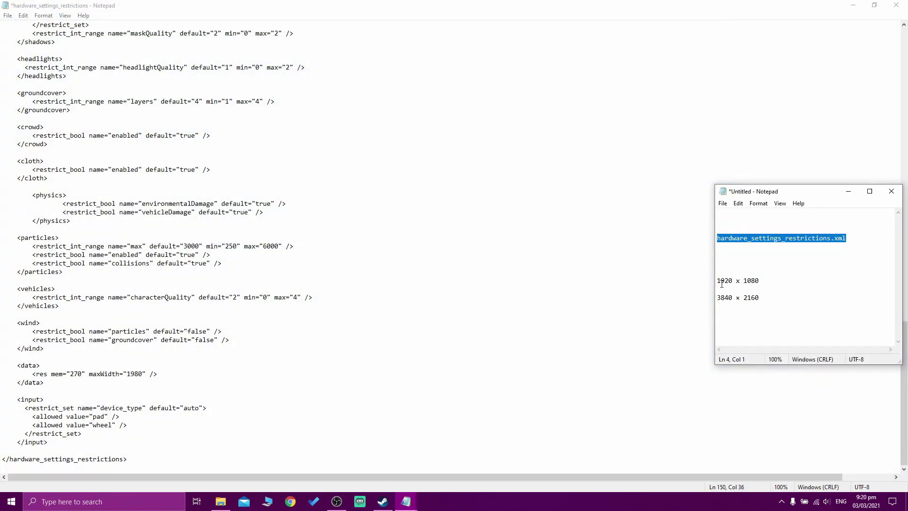
left_click(136, 374)
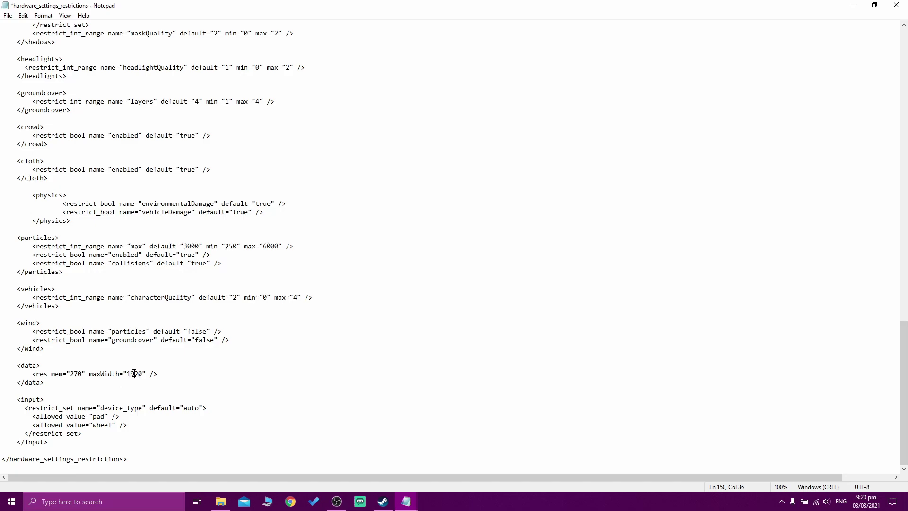
mouse_move(406, 502)
left_click(354, 427)
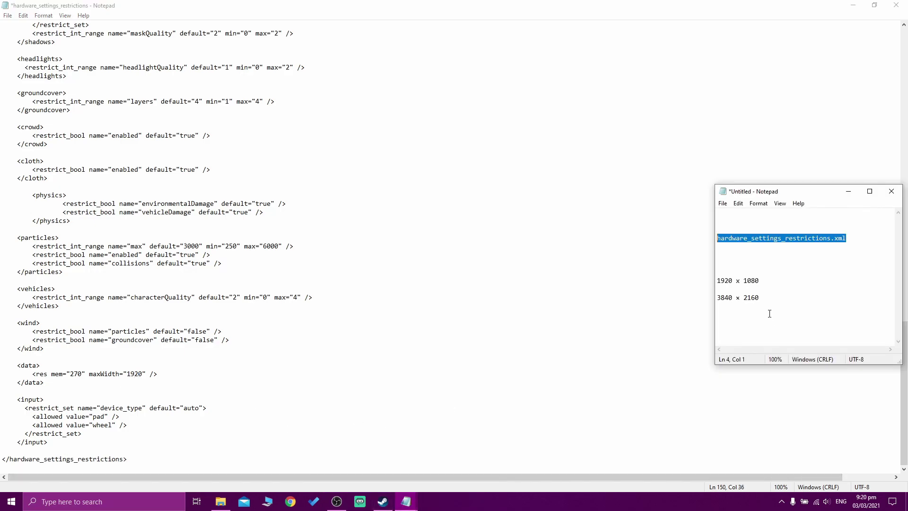
left_click_drag(718, 298, 722, 298)
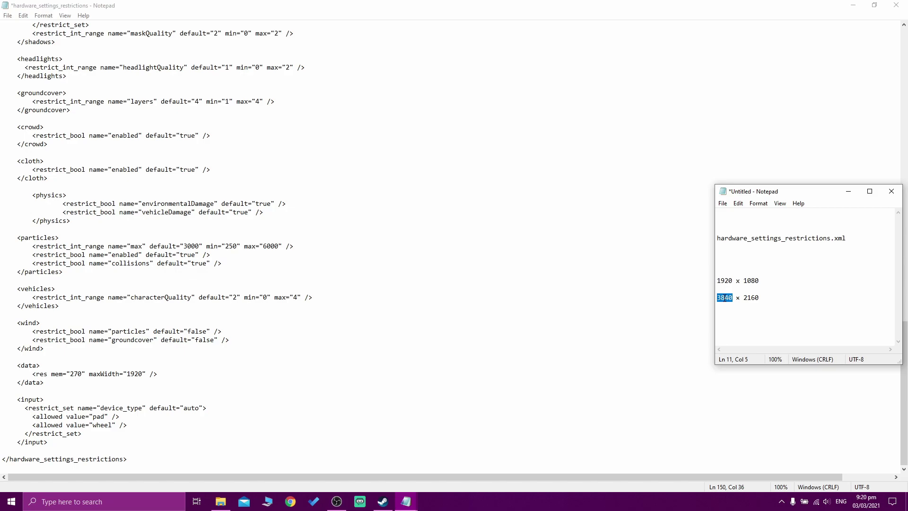
left_click_drag(129, 374, 140, 375)
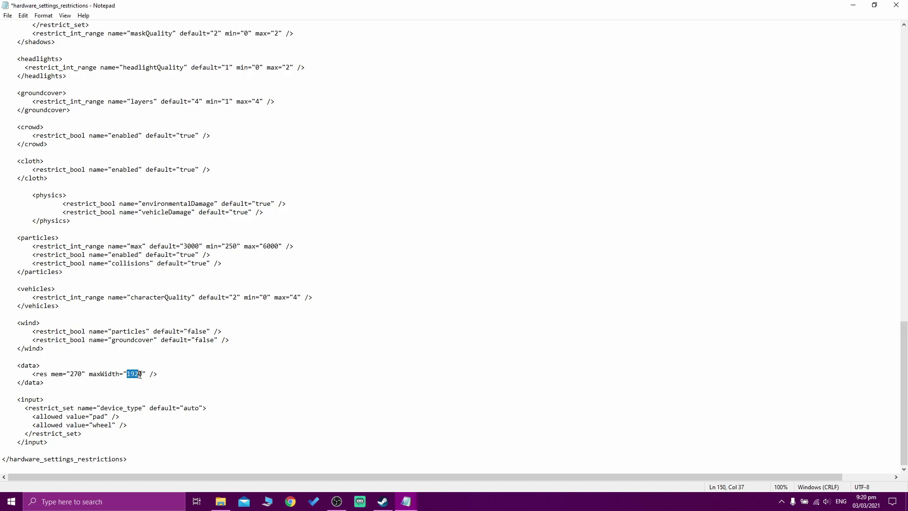
Copy 3840 from the Untitled notes and paste it over the 1920 maxWidth value
left_click(406, 501)
left_click(353, 430)
right_click(722, 297)
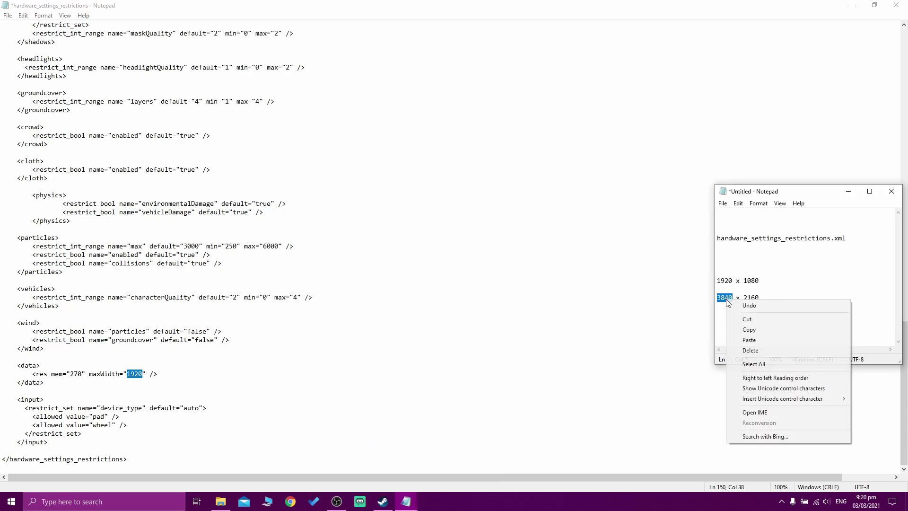
left_click(722, 297)
double_click(726, 298)
right_click(726, 298)
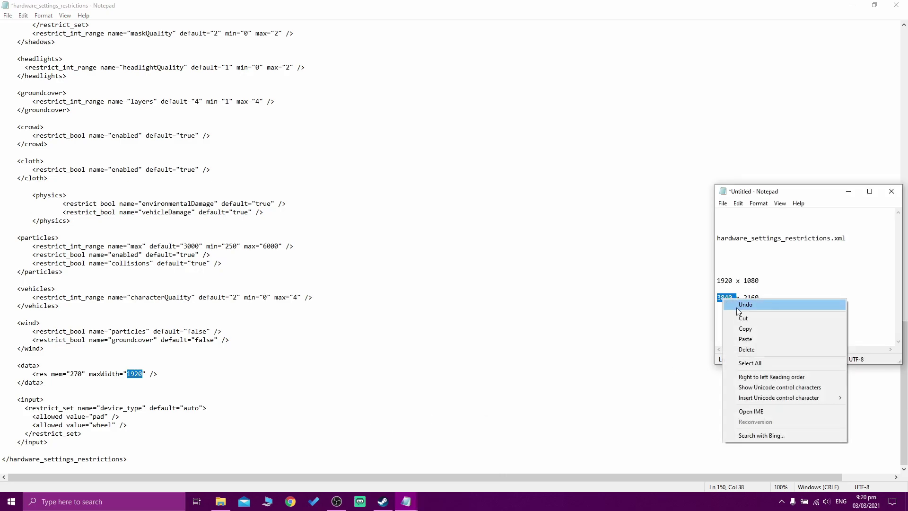
left_click(742, 329)
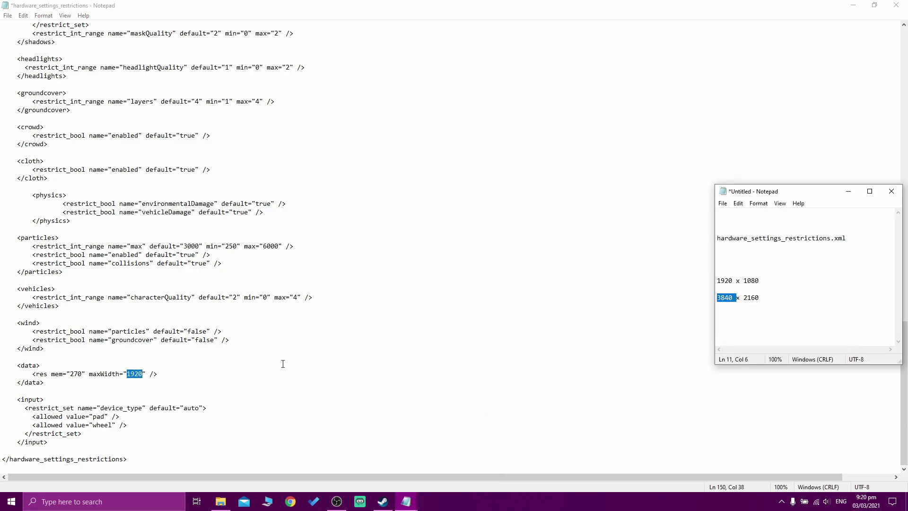
right_click(134, 373)
left_click(164, 277)
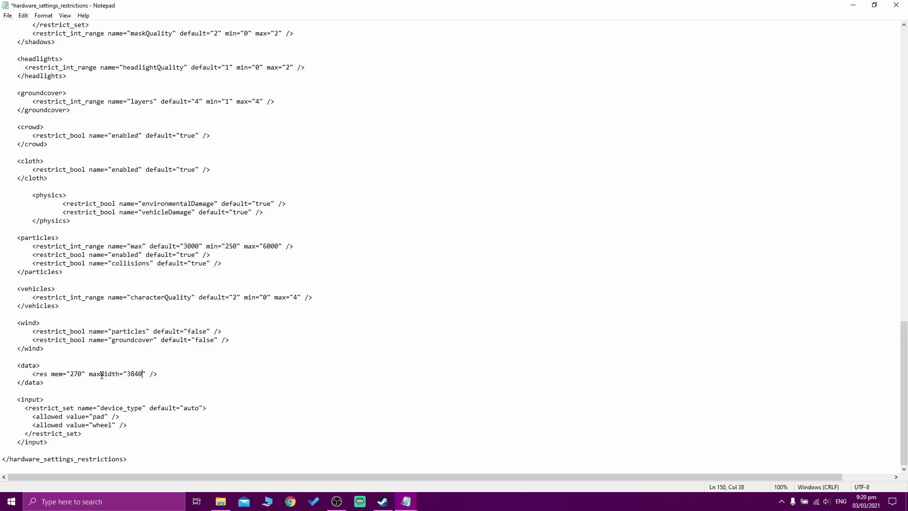
Close the restrictions file saving the changes, then close the Grid search window
left_click(152, 374)
left_click(896, 5)
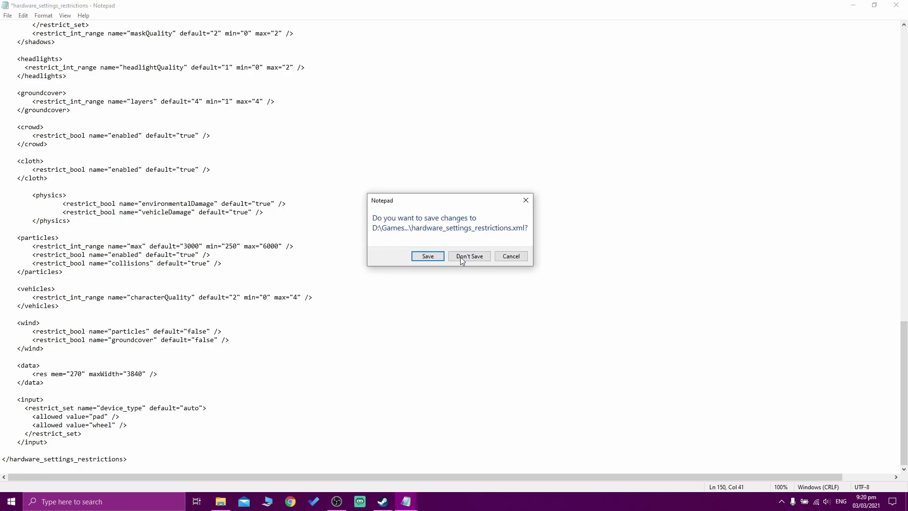
left_click(428, 257)
left_click(679, 41)
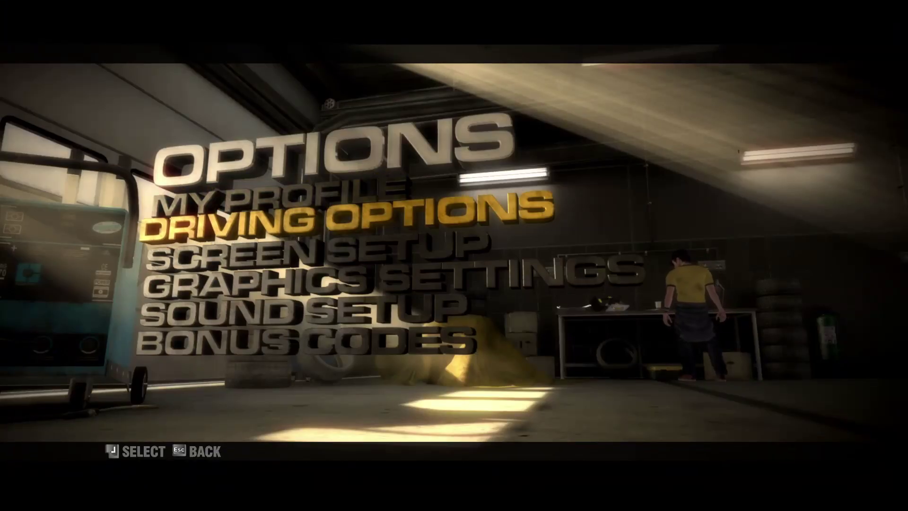
Open Graphics Settings, step the resolution up, and return Overall Detail to Ultra
key("Down")
key("Down")
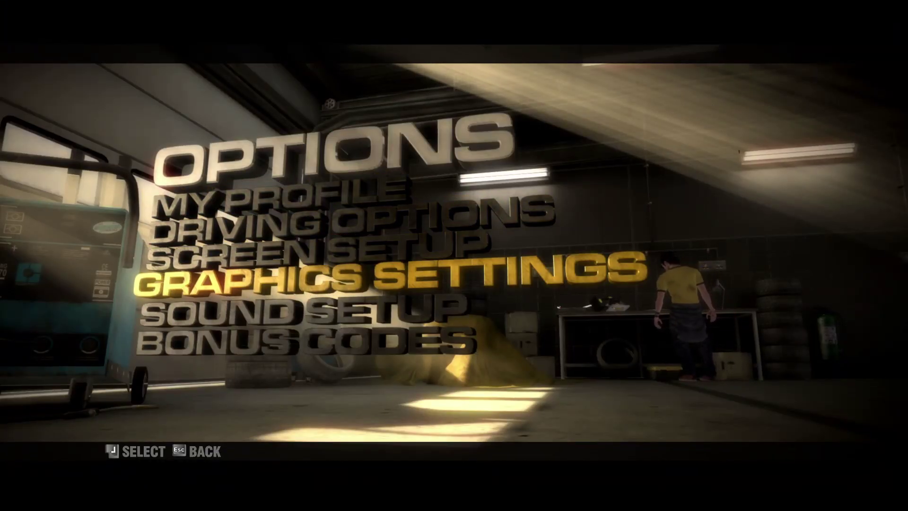
key("Return")
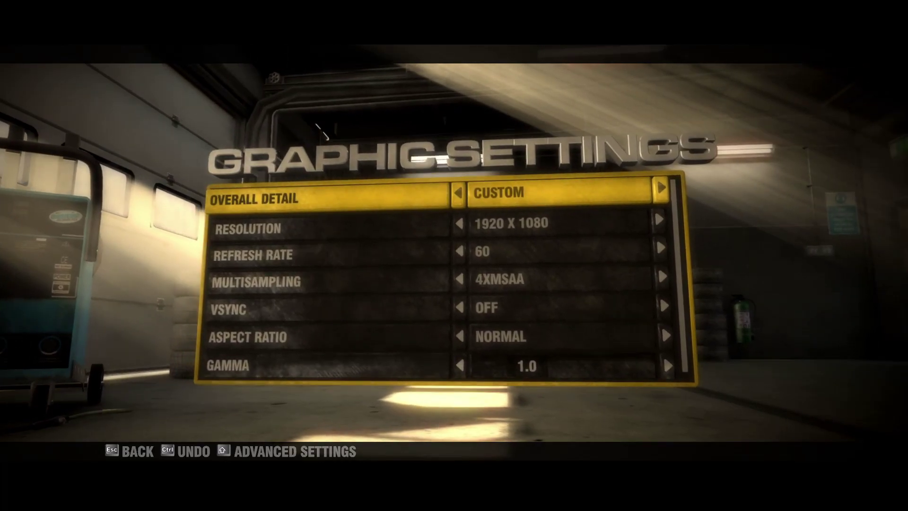
key("Down")
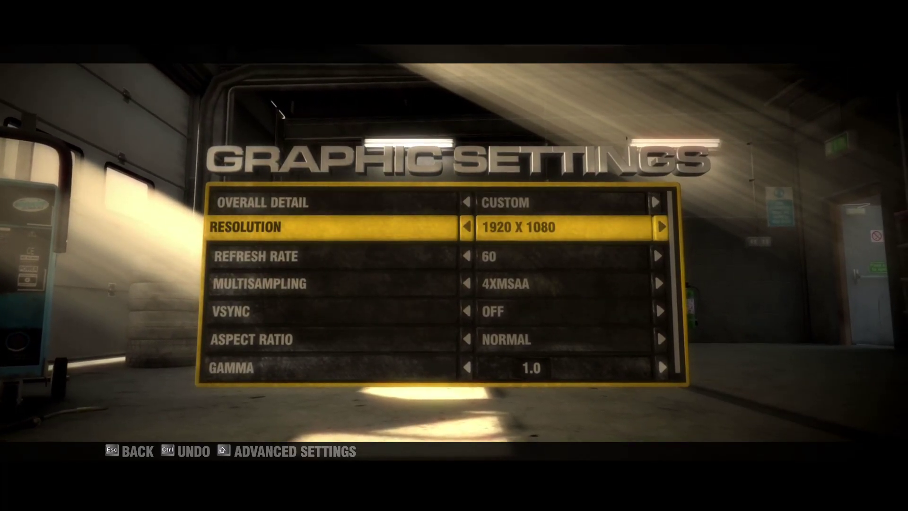
key("Right")
key("Right")
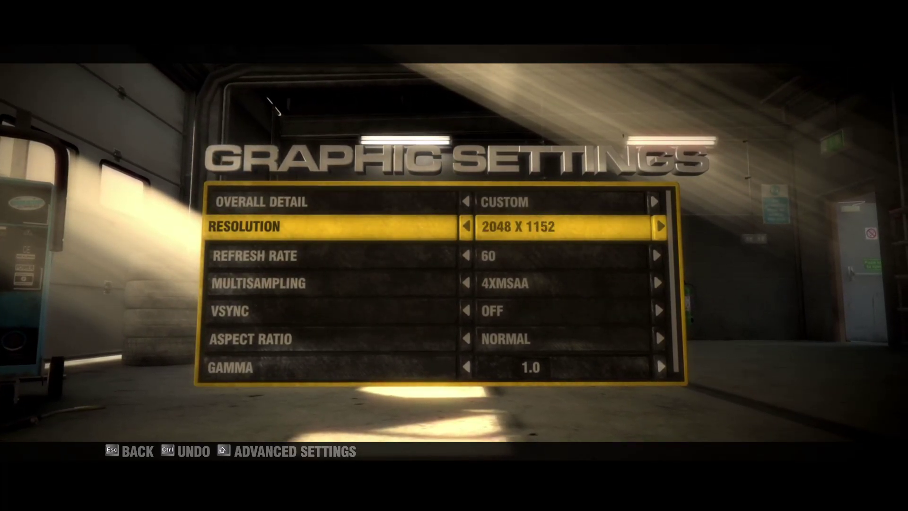
key("Right")
key("Right")
key("Right")
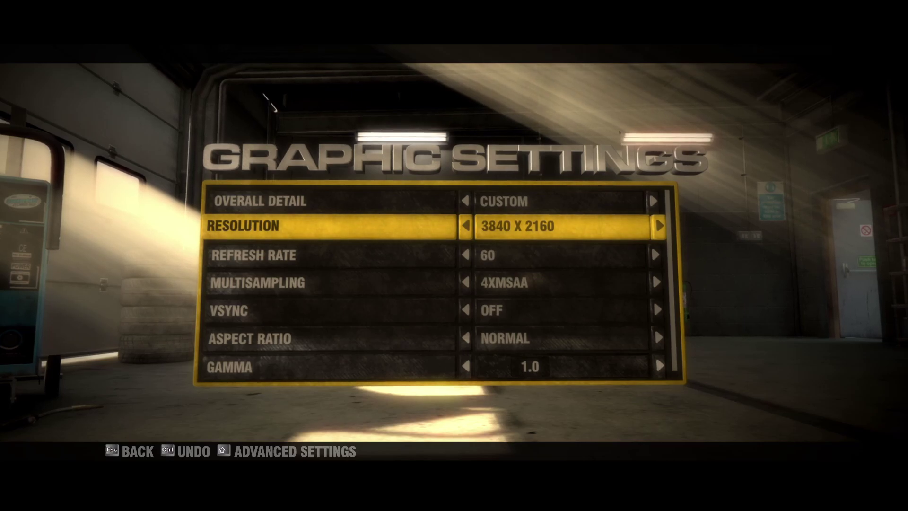
key("Up")
key("Right")
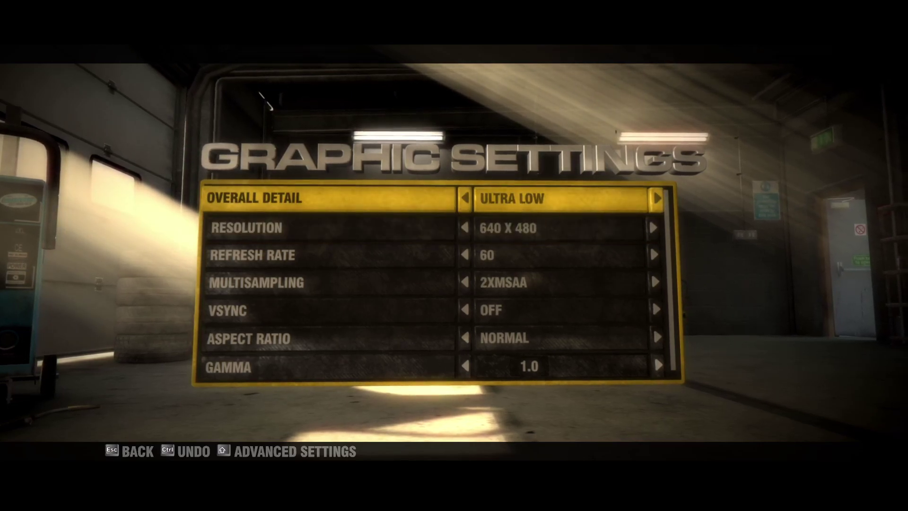
key("Right")
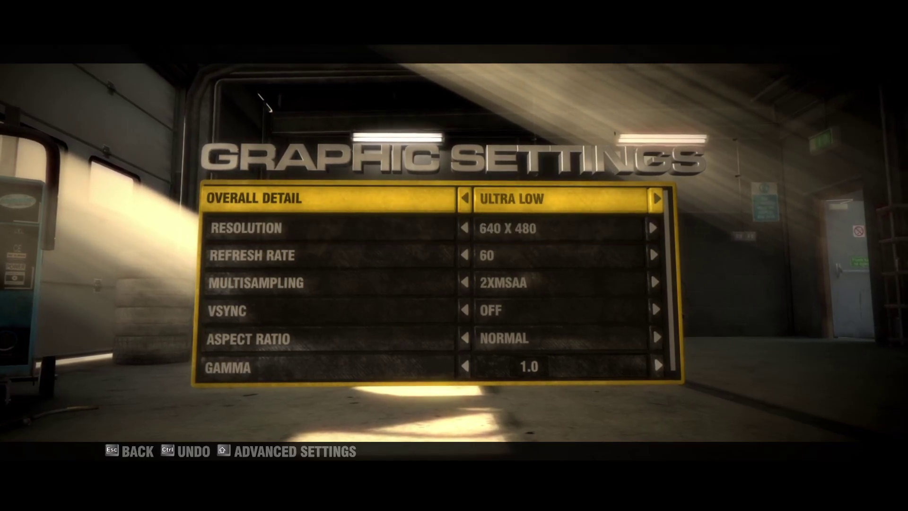
key("Left")
Set Resolution to 3840 X 2160 and accept the restart to save it
key("Down")
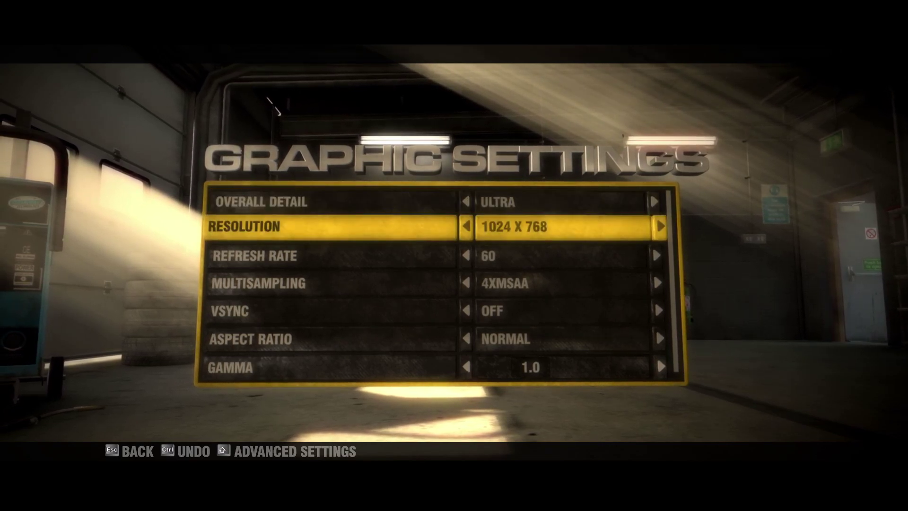
key("Right")
key("Right")
key("Right")
key("Right")
key("Right")
key("Right")
key("Right")
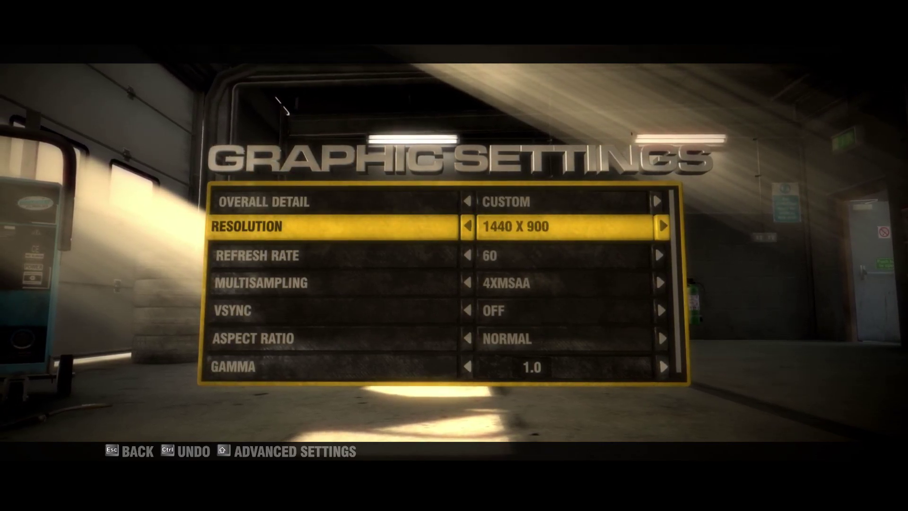
key("Right")
key("Right")
key("Right")
key("Right")
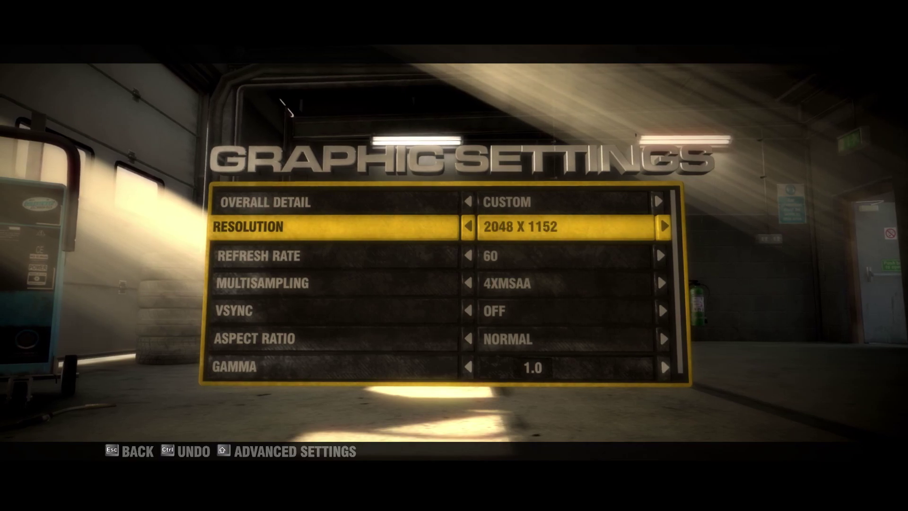
key("Left")
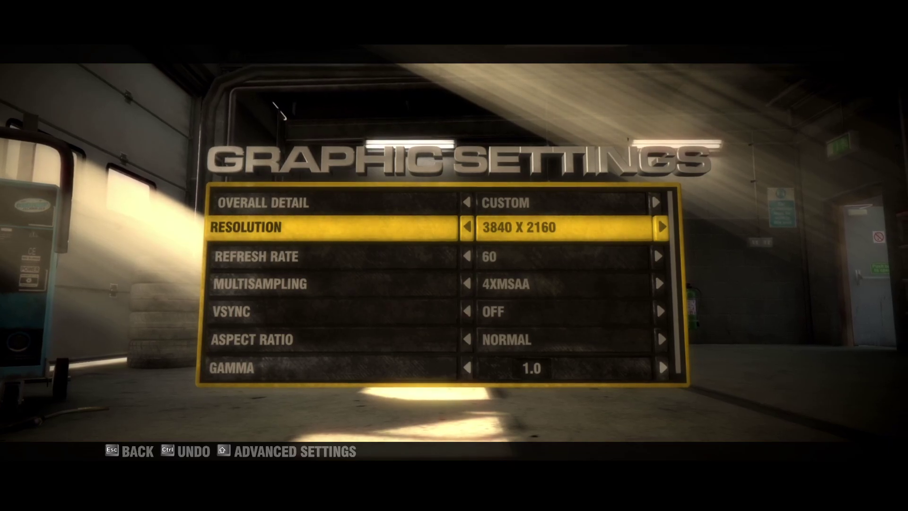
key("Escape")
key("Return")
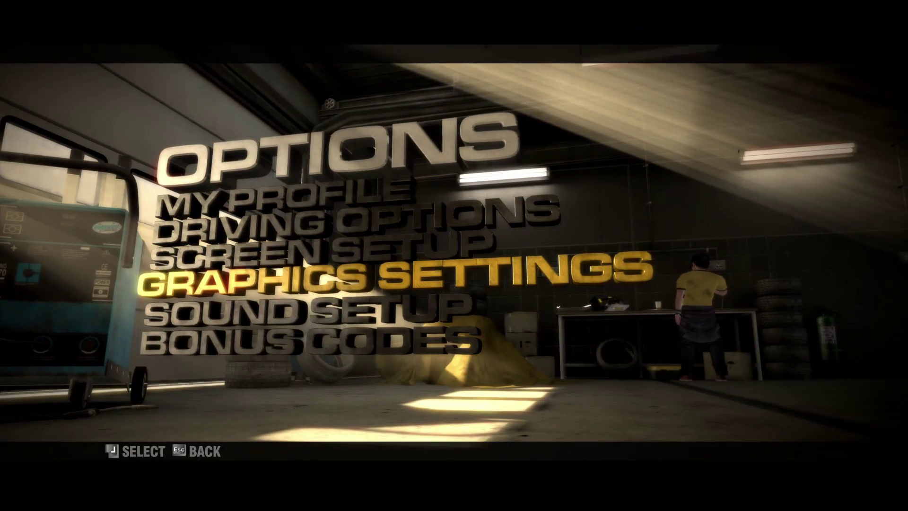
Confirm Resolution reads 3840 X 2160 in Graphic Settings, then back out to start a race
key("Return")
key("Down")
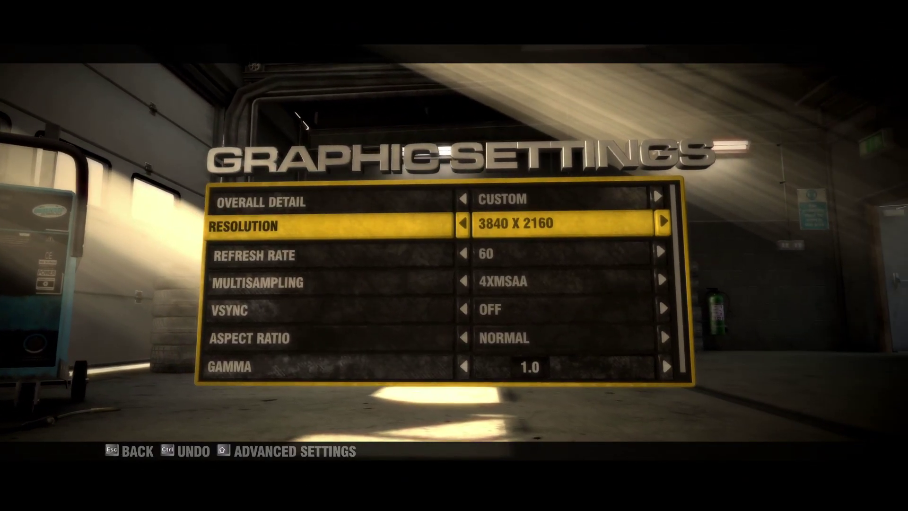
key("Down")
key("Up")
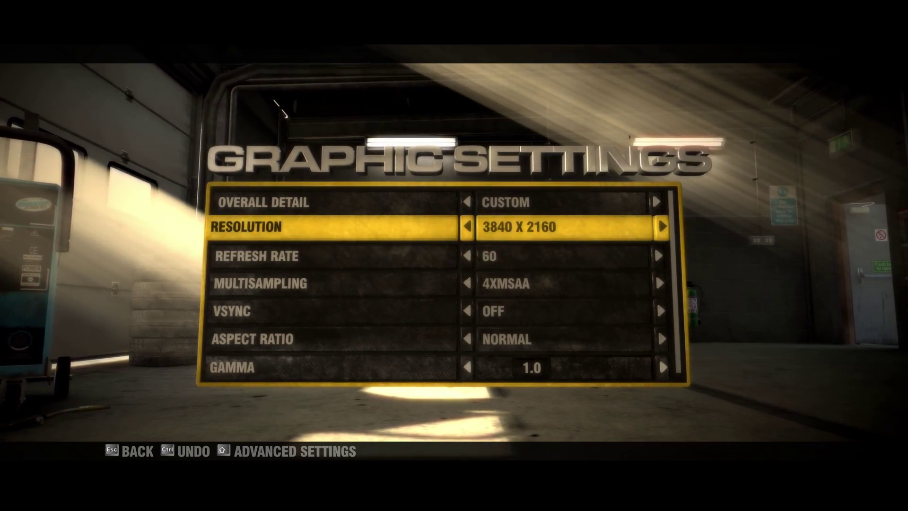
key("Down")
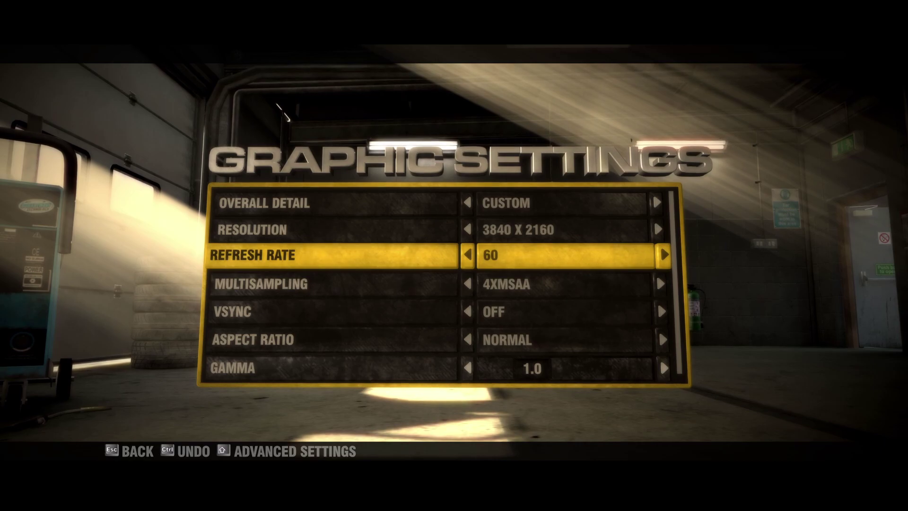
key("Up")
key("Down")
key("Down")
key("Escape")
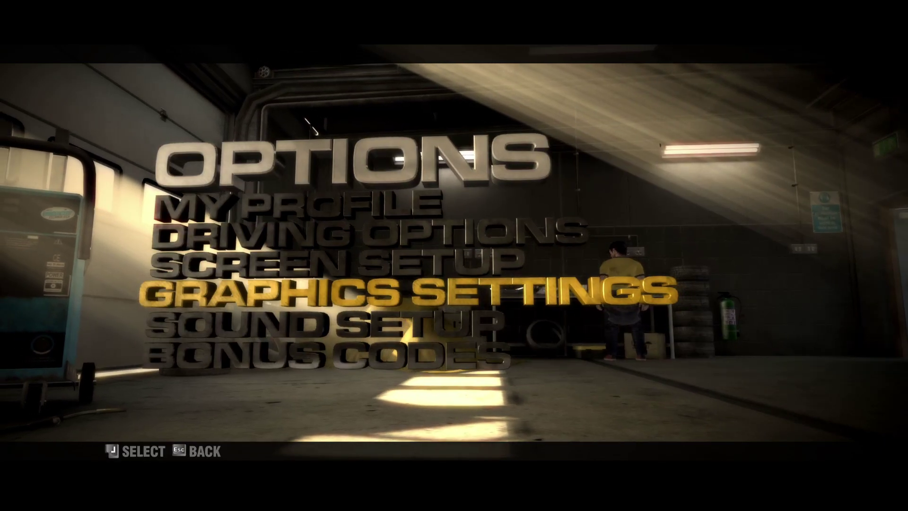
key("Up")
key("Up")
key("Down")
key("Return")
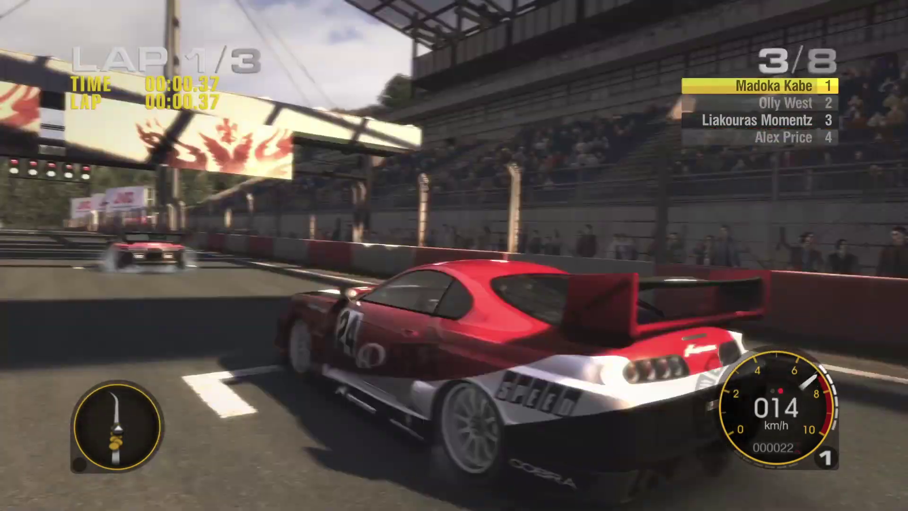
Drive through the first bends of lap one, then leave the race for Graphic Settings
key("Up")
key("c")
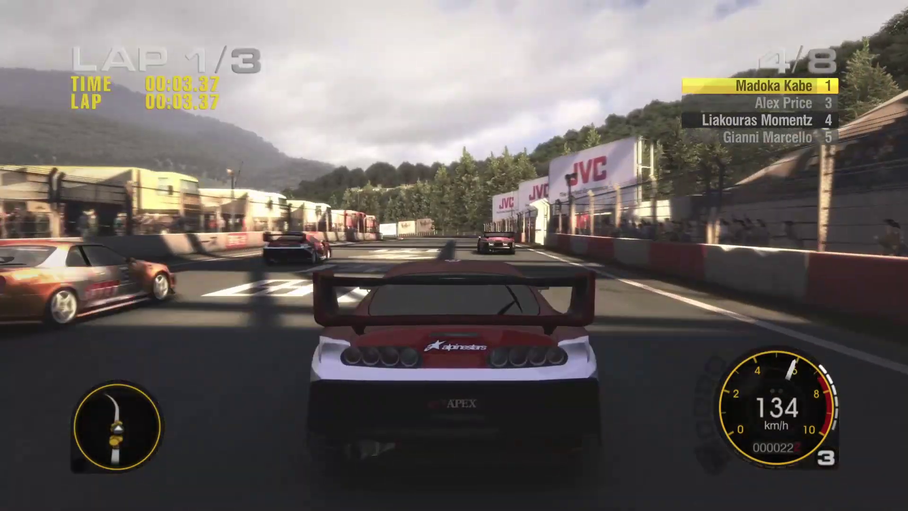
key("Up")
key("Up")
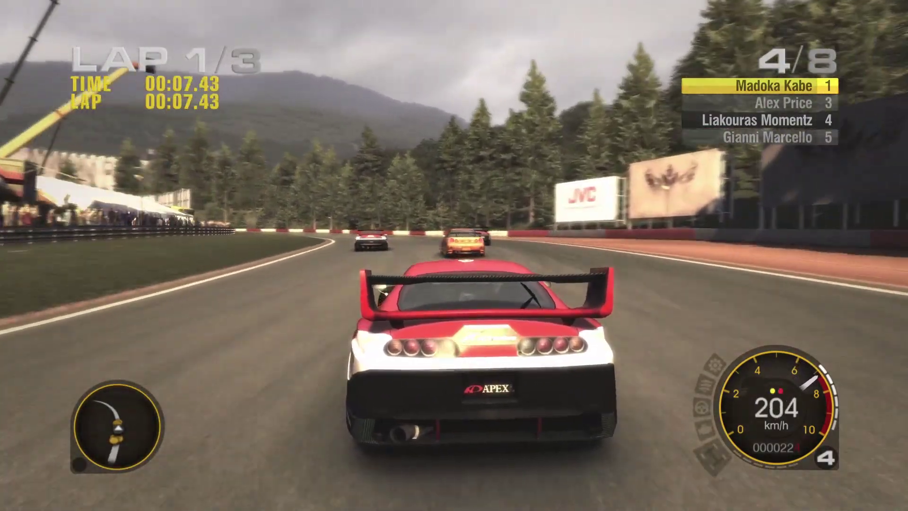
key("Up")
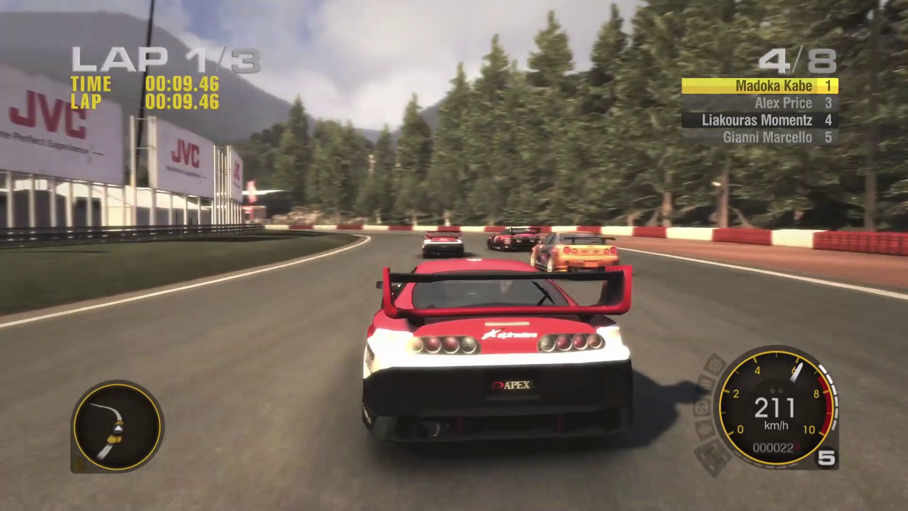
key("Down")
key("Right")
key("Right")
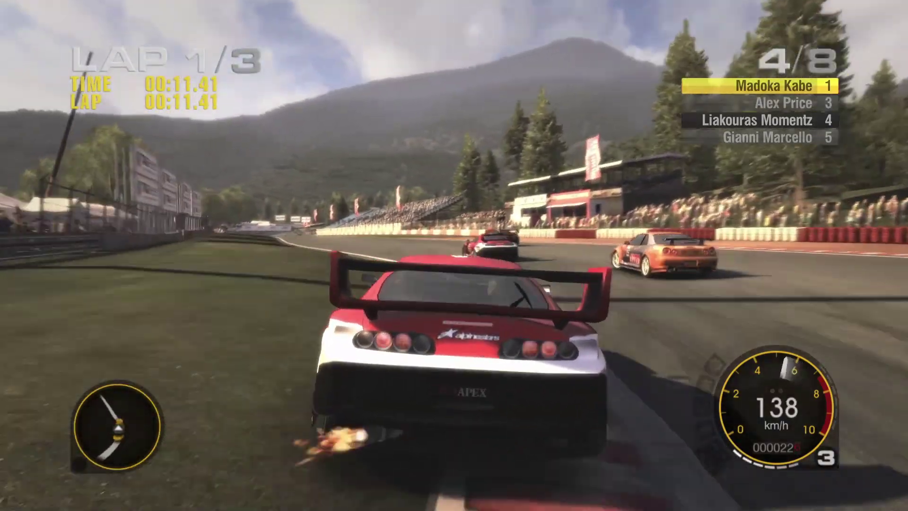
key("Up")
key("c")
key("Up")
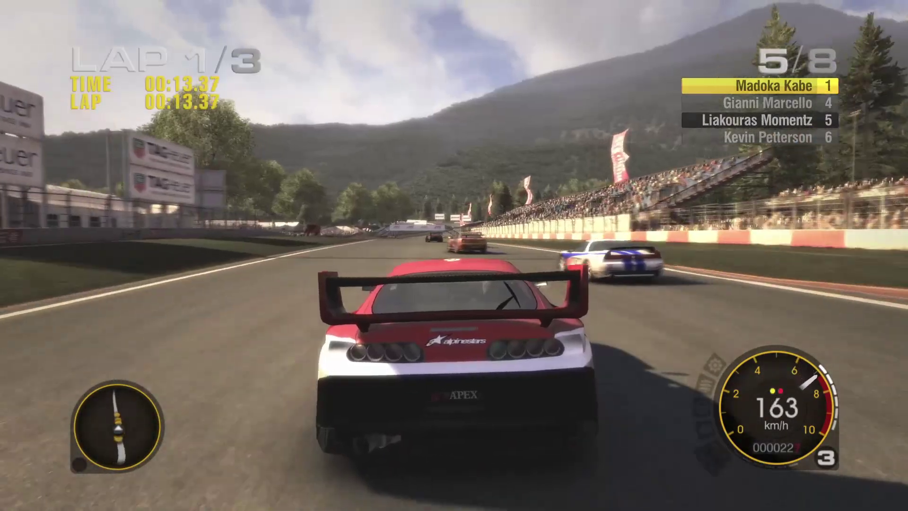
key("Up")
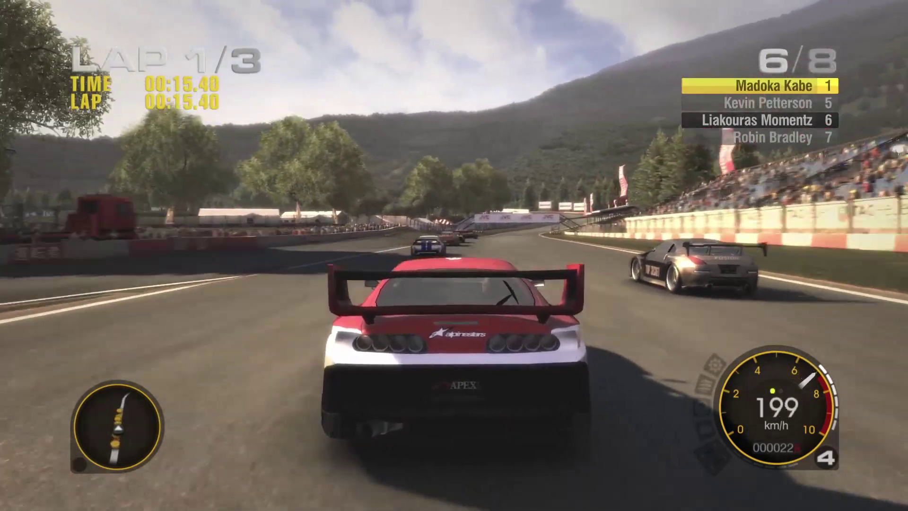
key("Up")
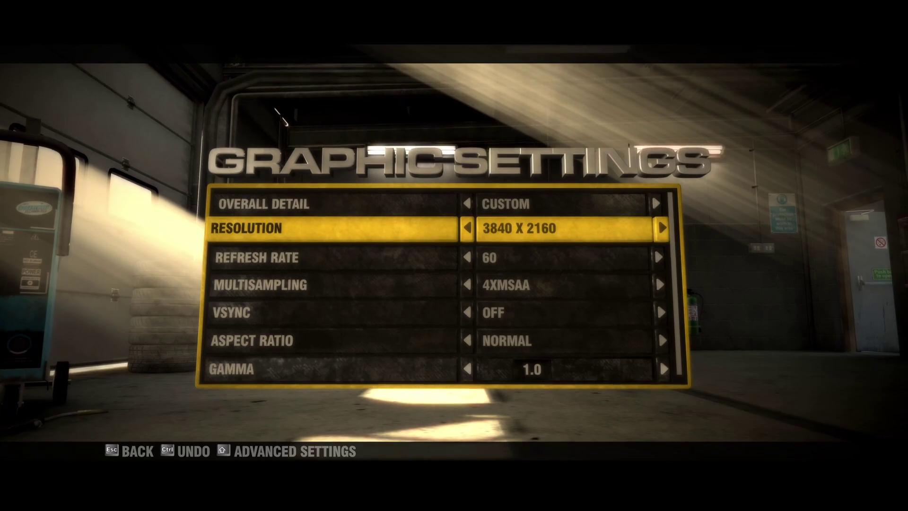
key("Right")
key("Left")
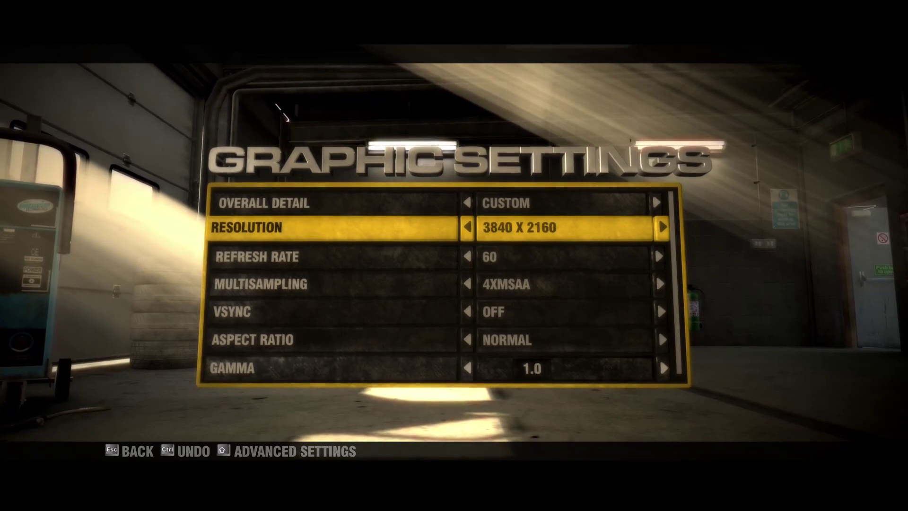